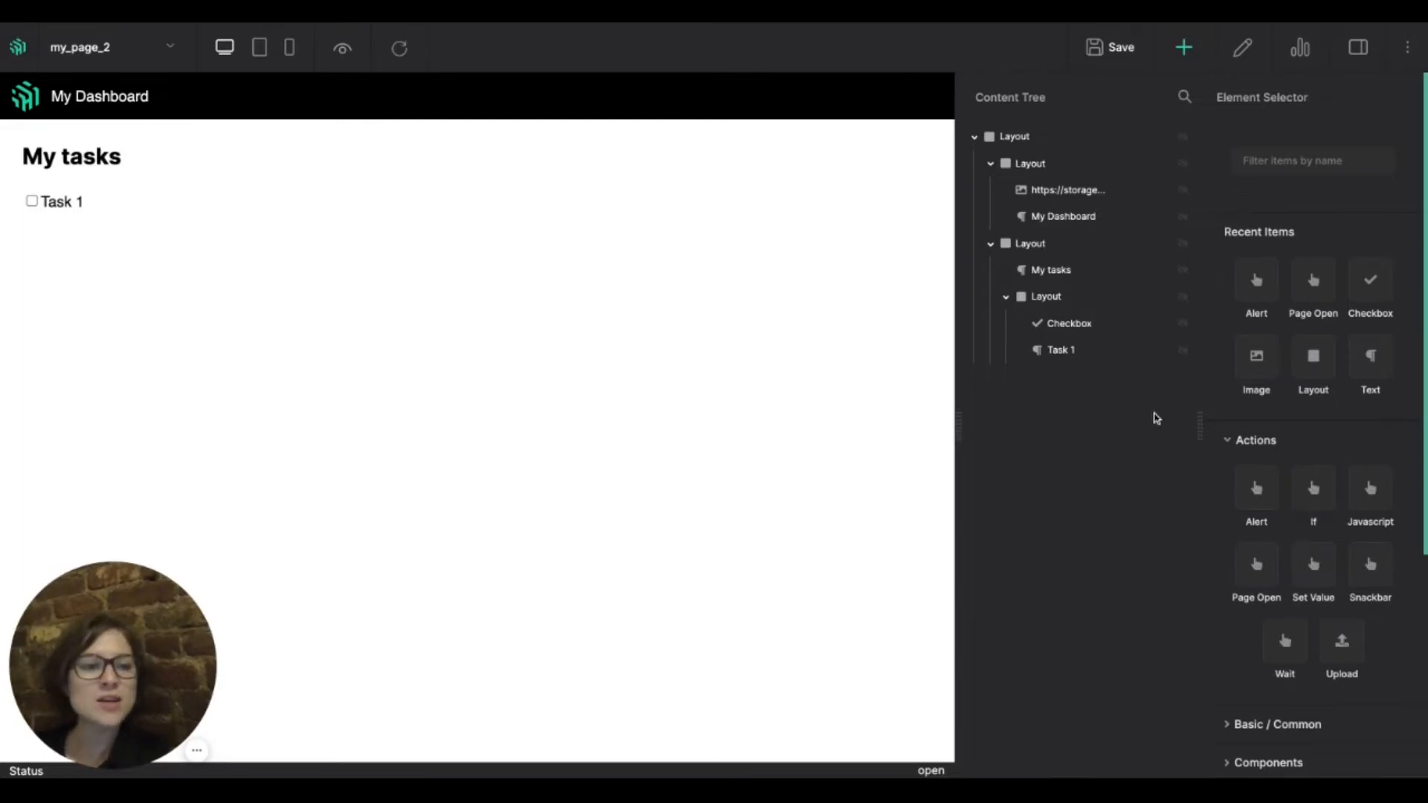
Find the Endpoint data source by filtering for "end" and add it to the page
click(1281, 162)
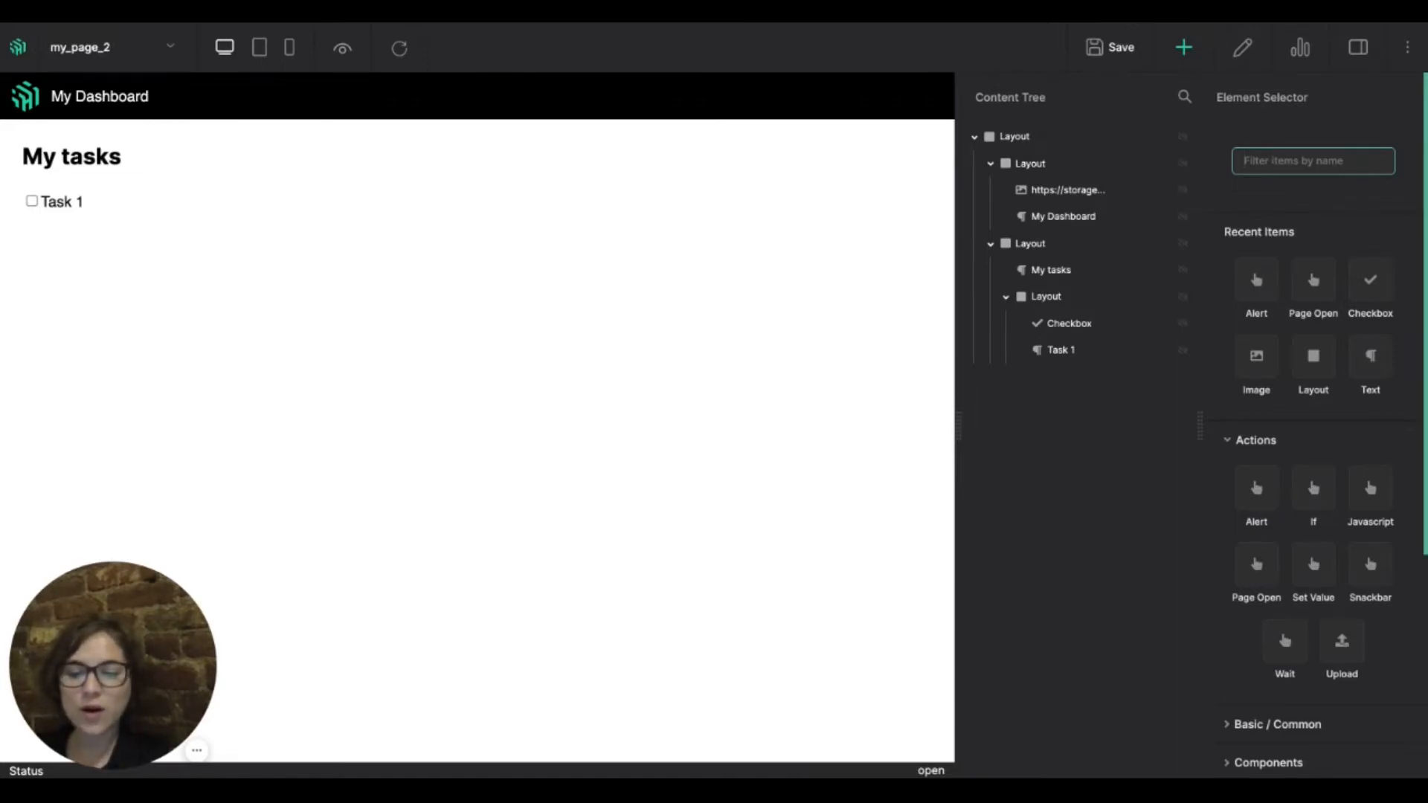
text(end)
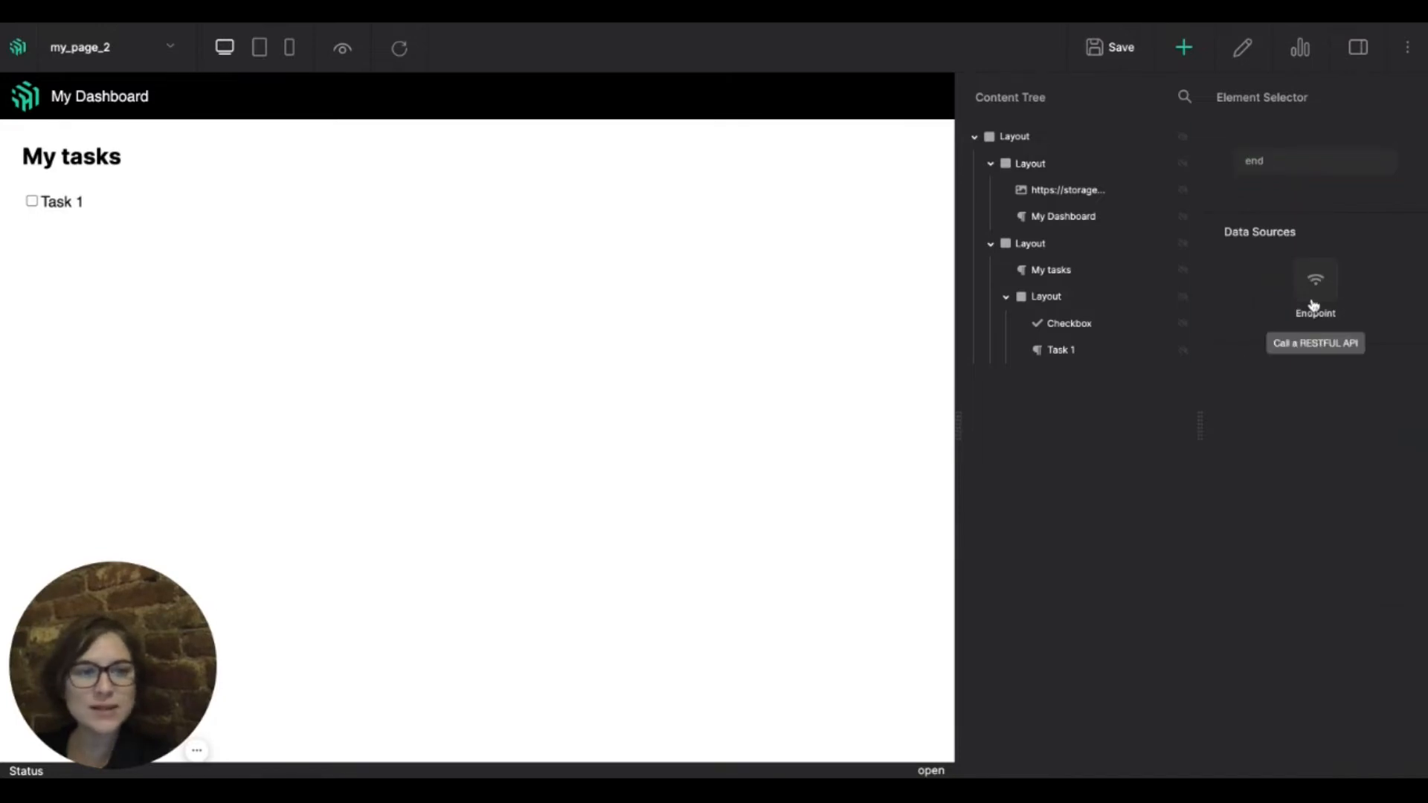
click(1313, 301)
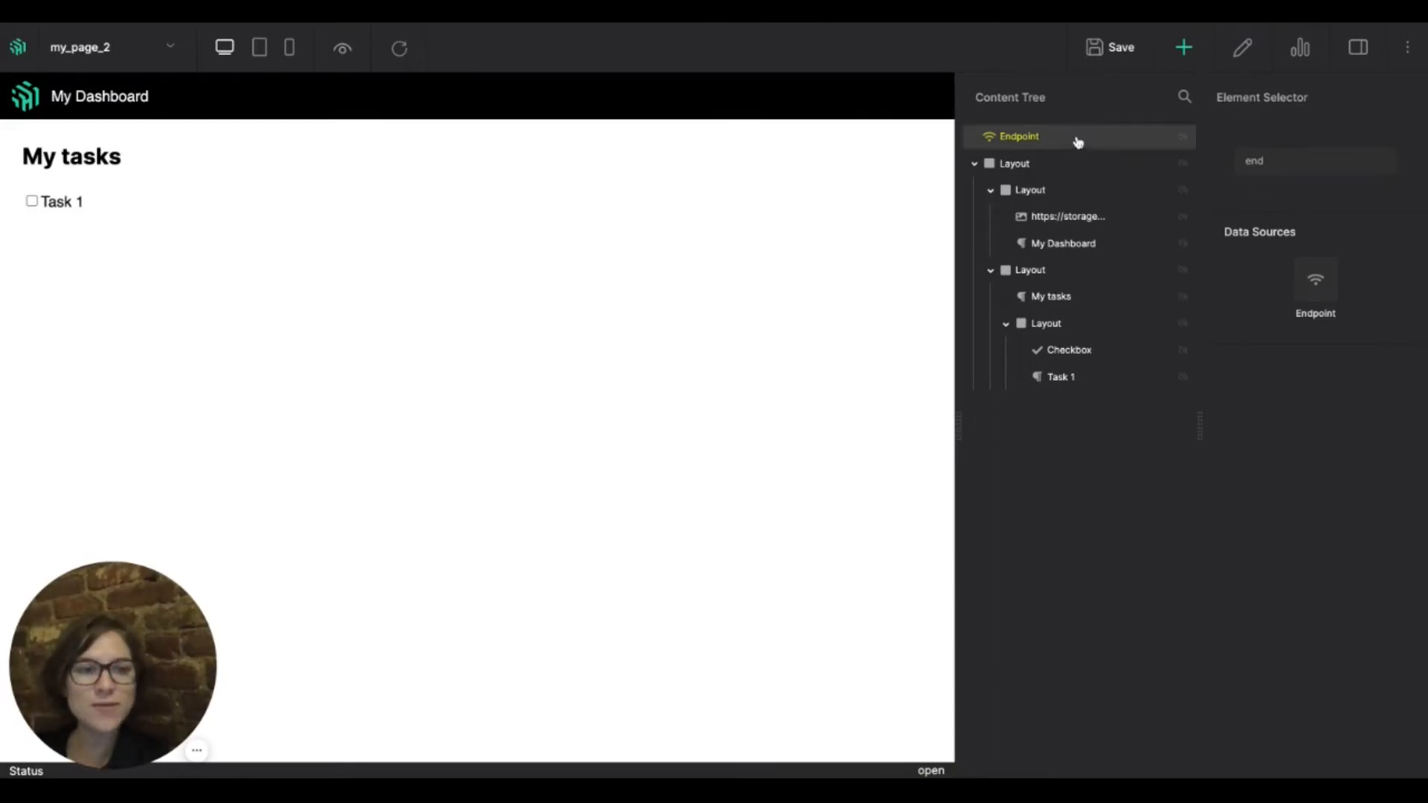
click(1079, 142)
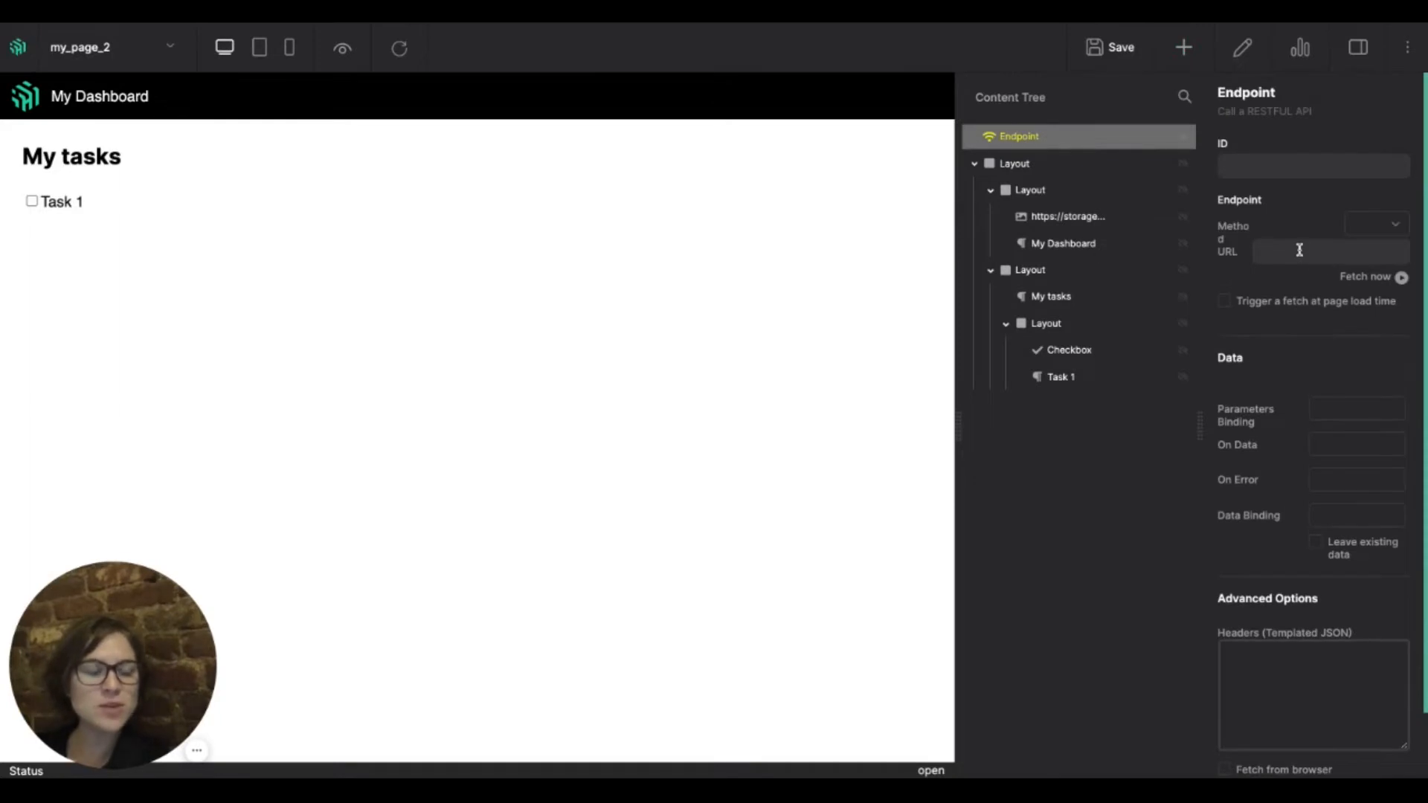
key(ctrl+v)
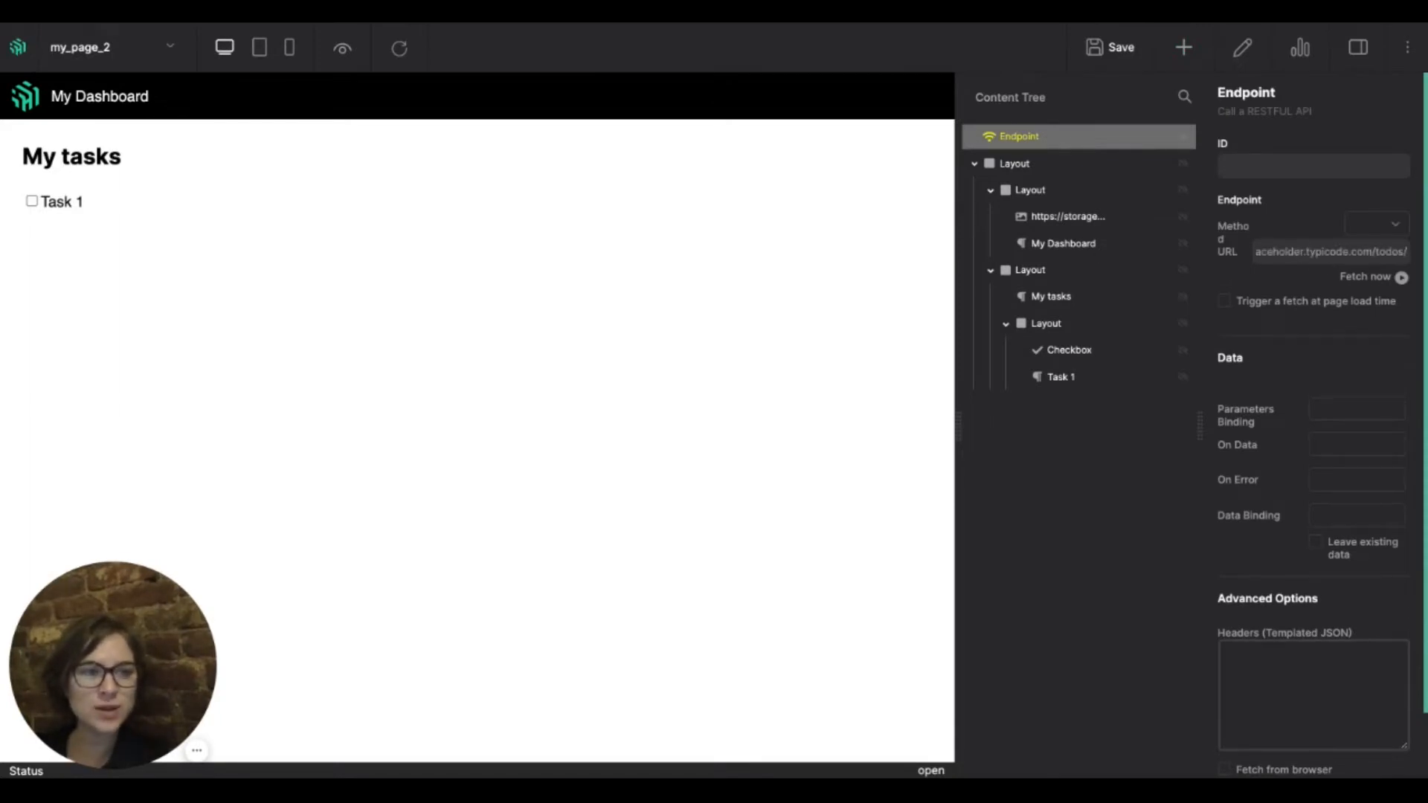
click(1388, 230)
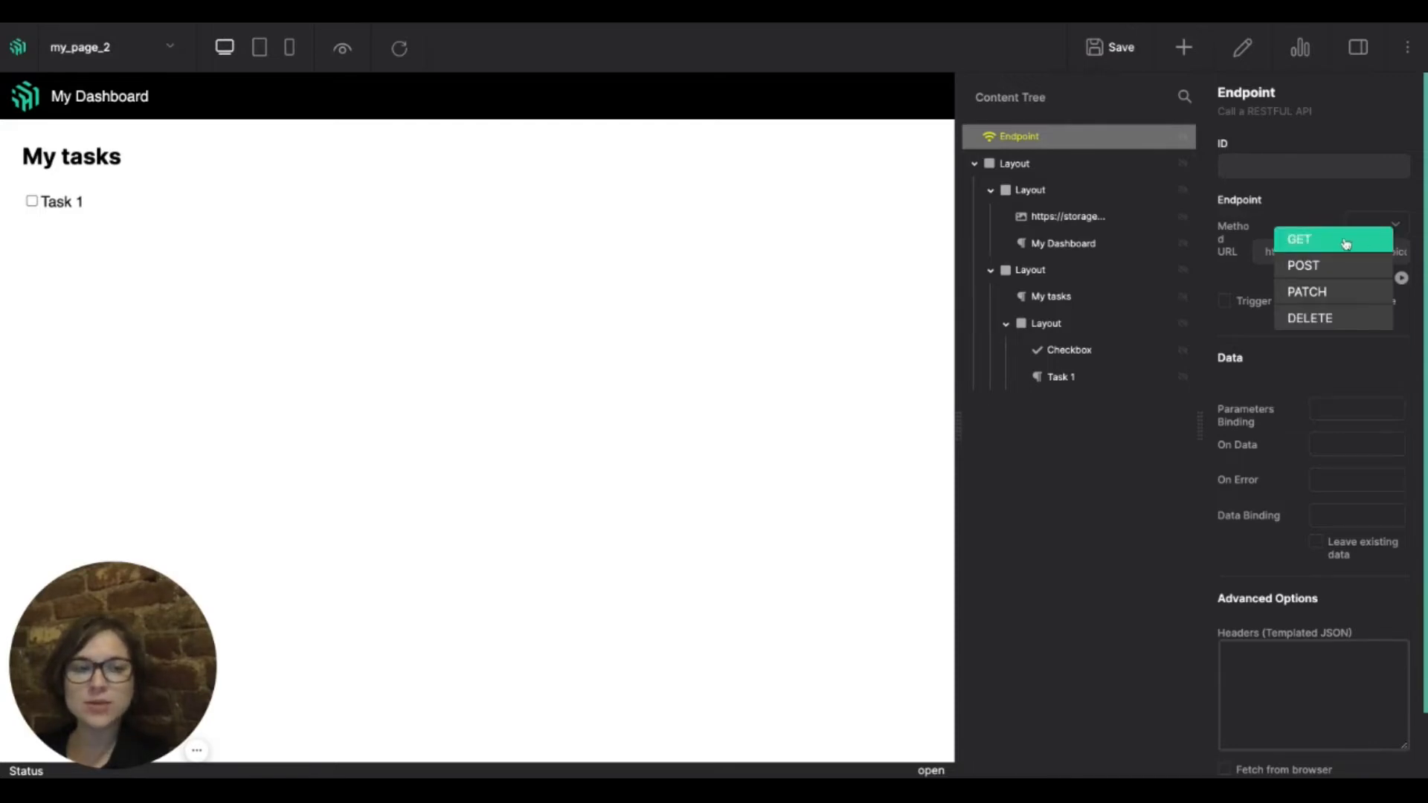
click(1347, 239)
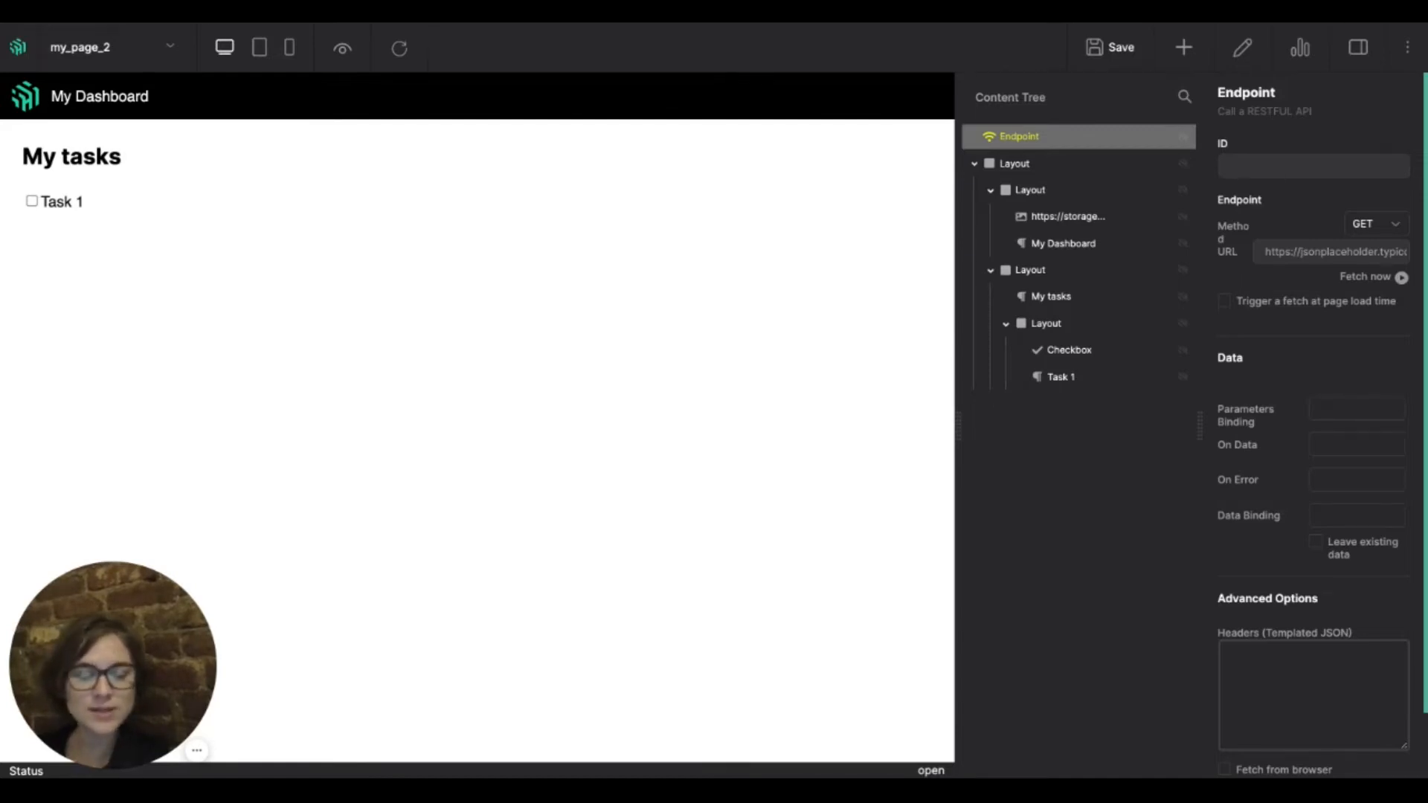
text(My_data)
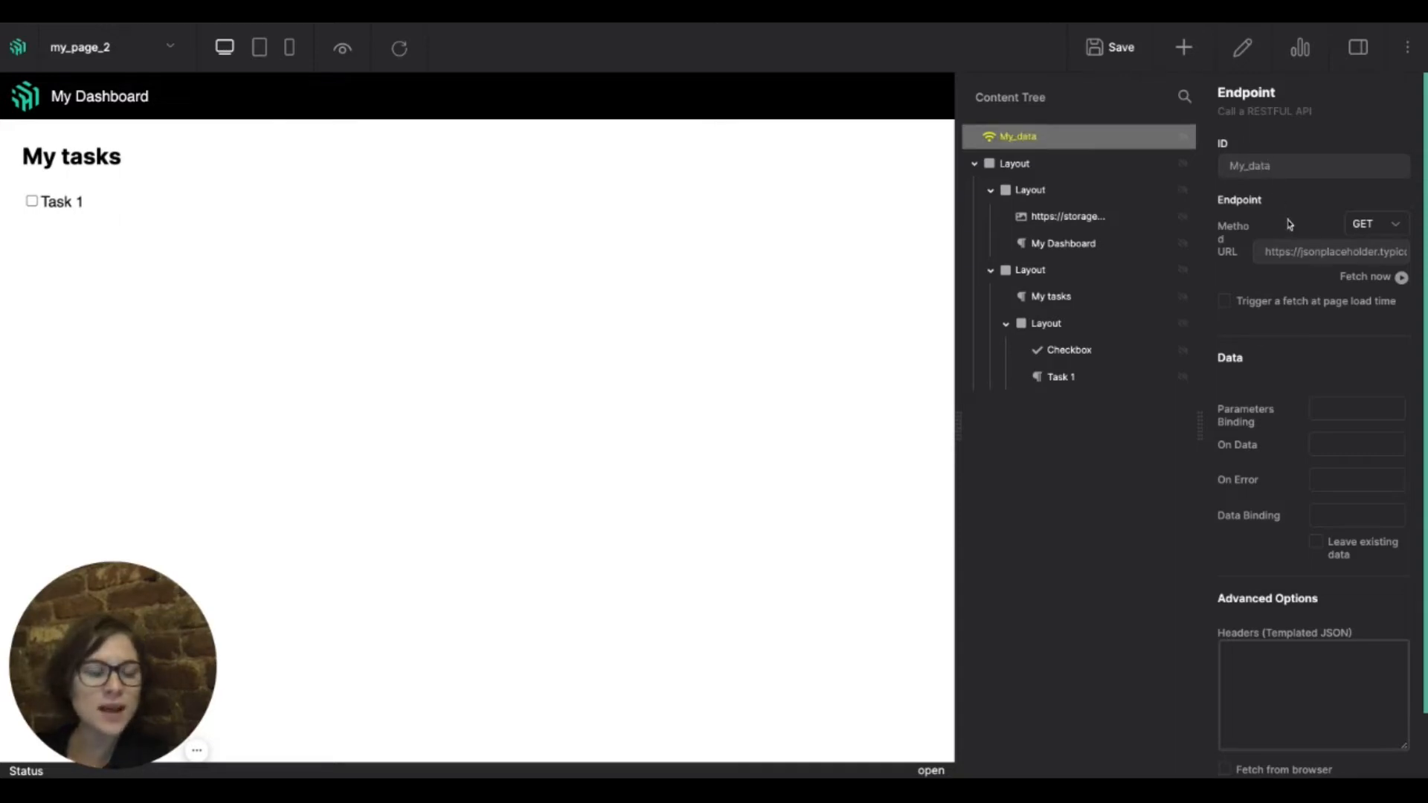
Set the endpoint's data binding to my_tasks and fetch its data
scroll(1350, 452, down, 1)
click(1345, 484)
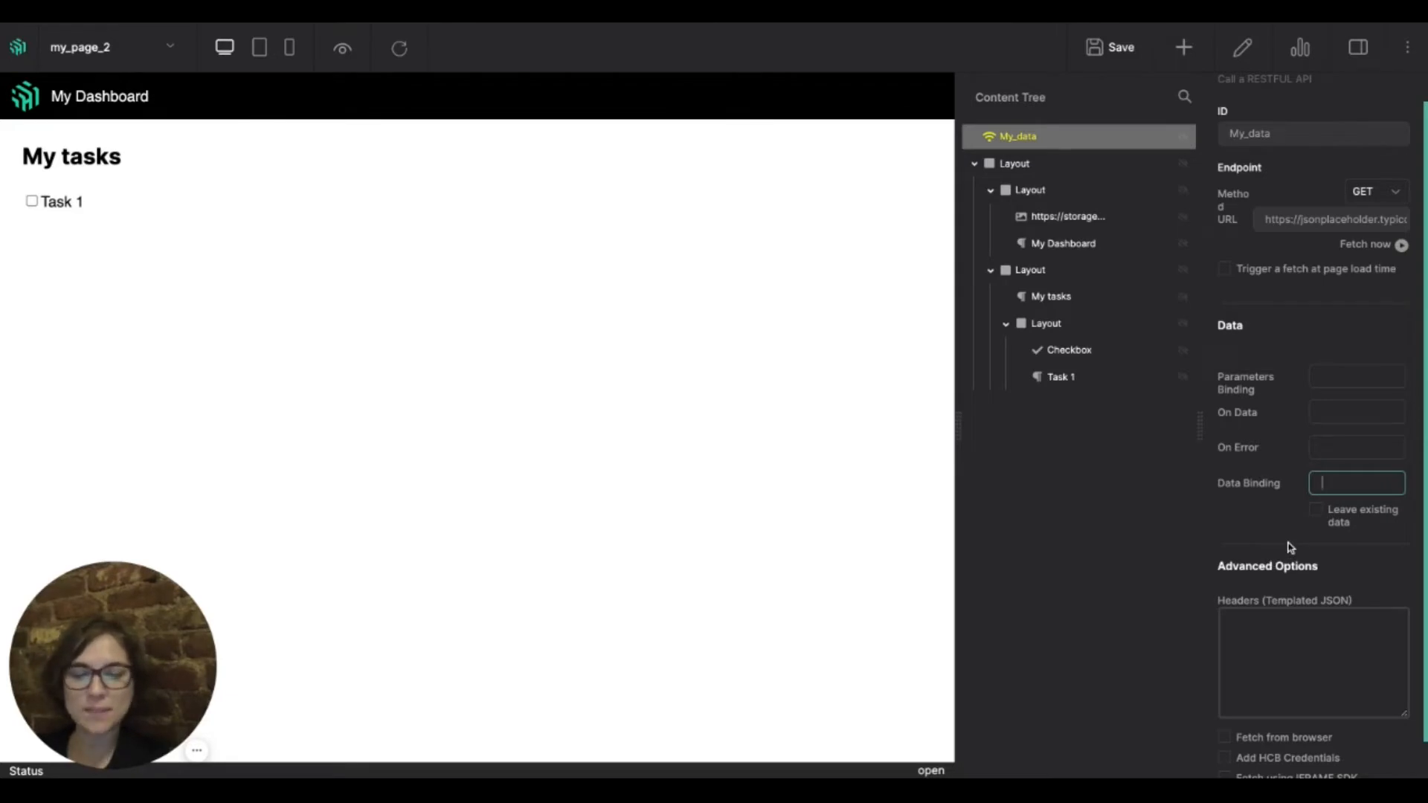
text(my_tasks)
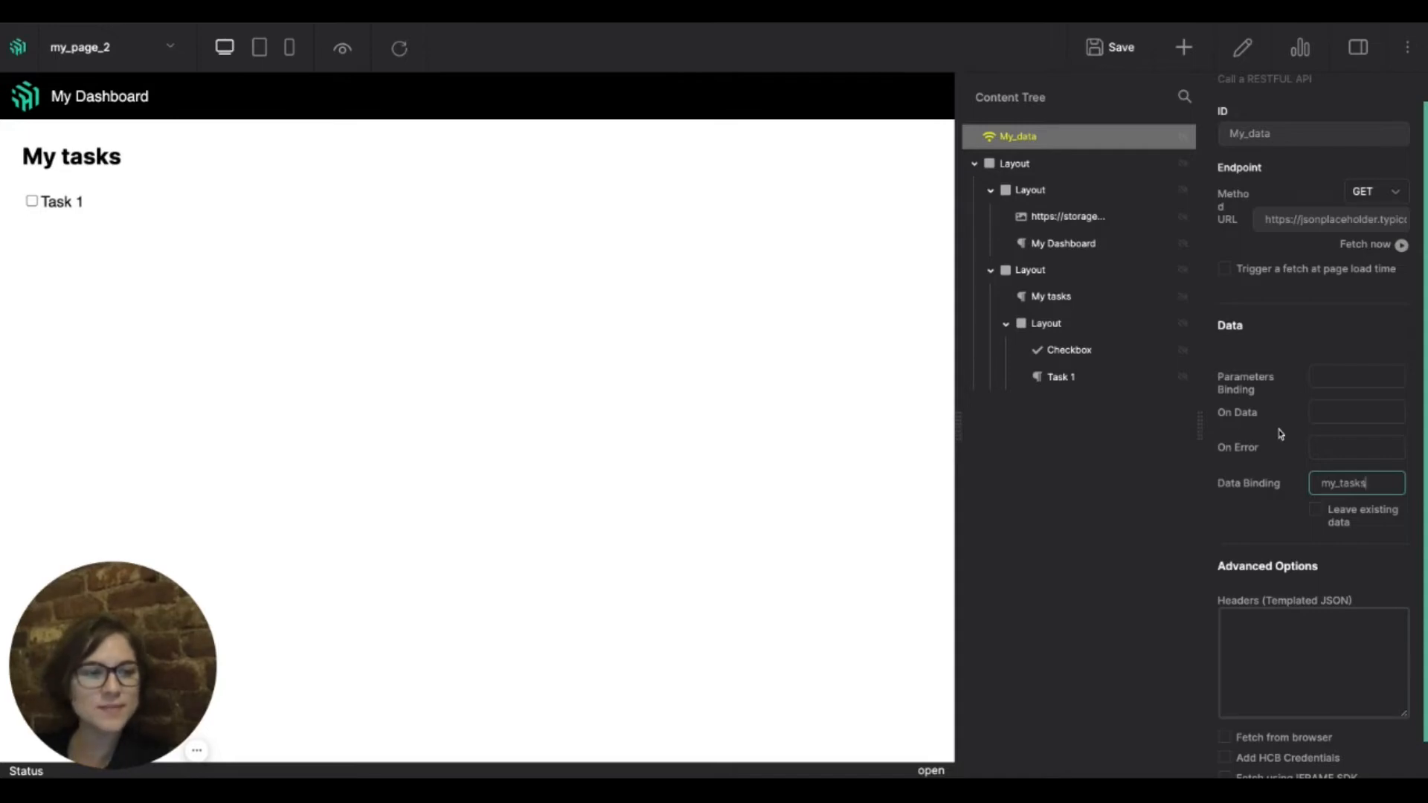
click(1300, 372)
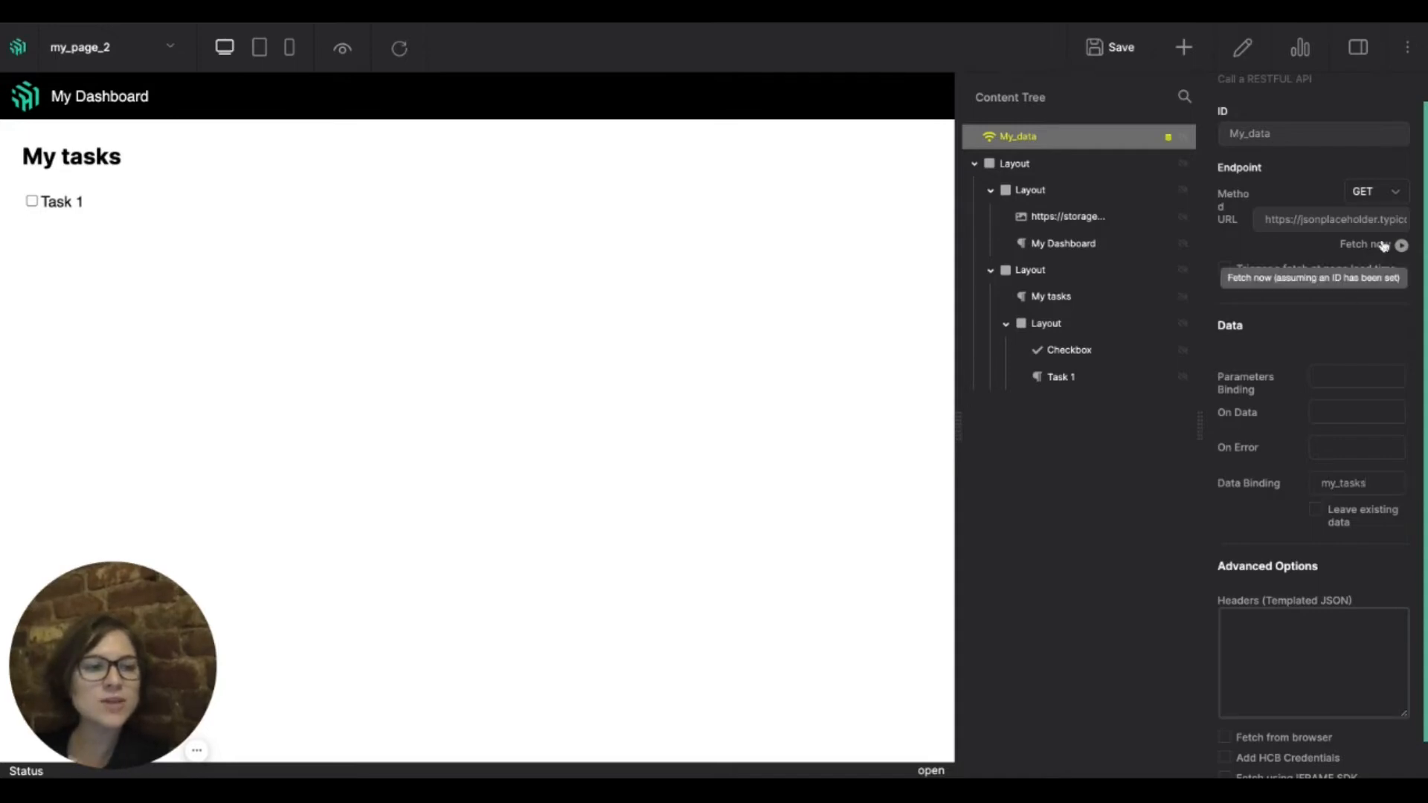
Examine the fetched my_tasks records and the fields of record 0 in a widened data view
click(1300, 49)
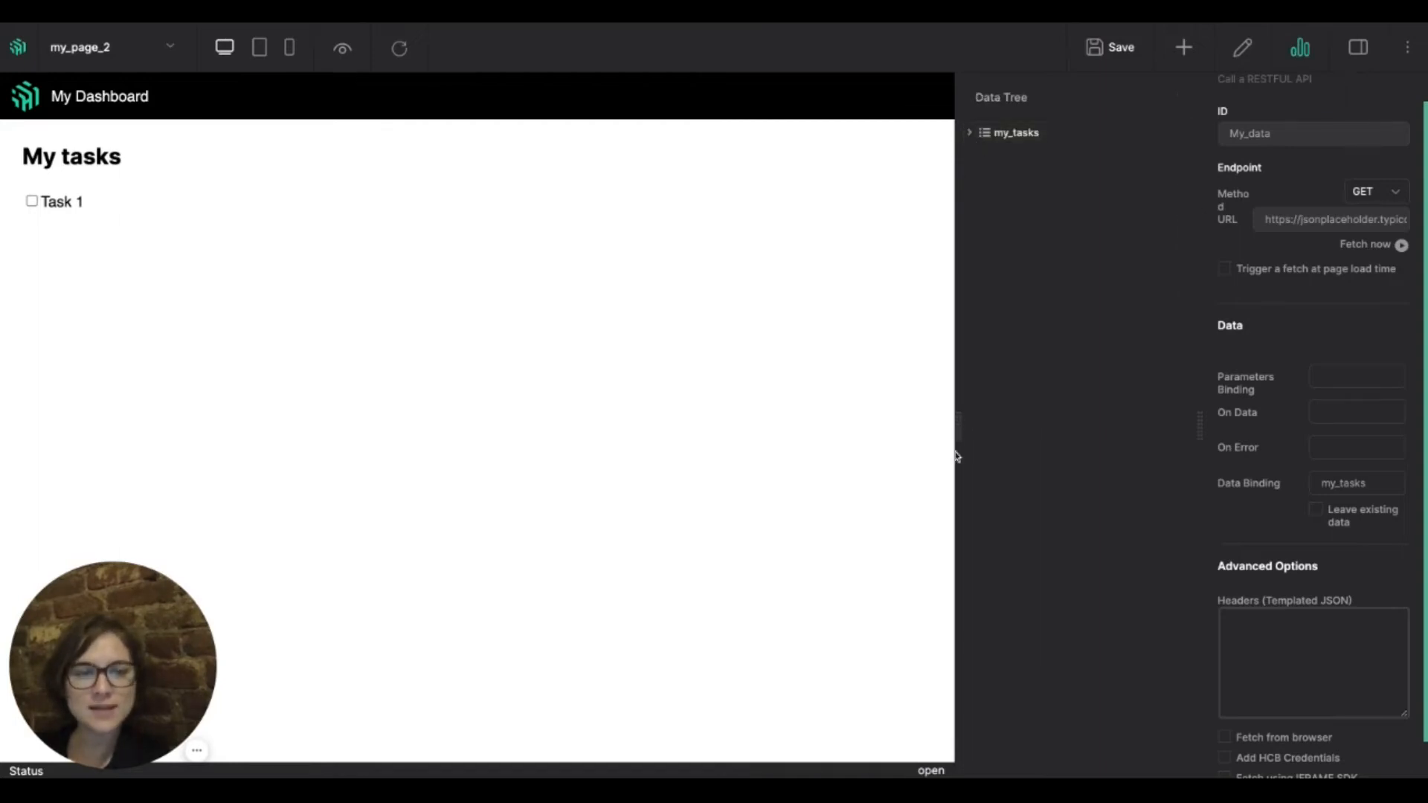
drag(959, 433, 800, 431)
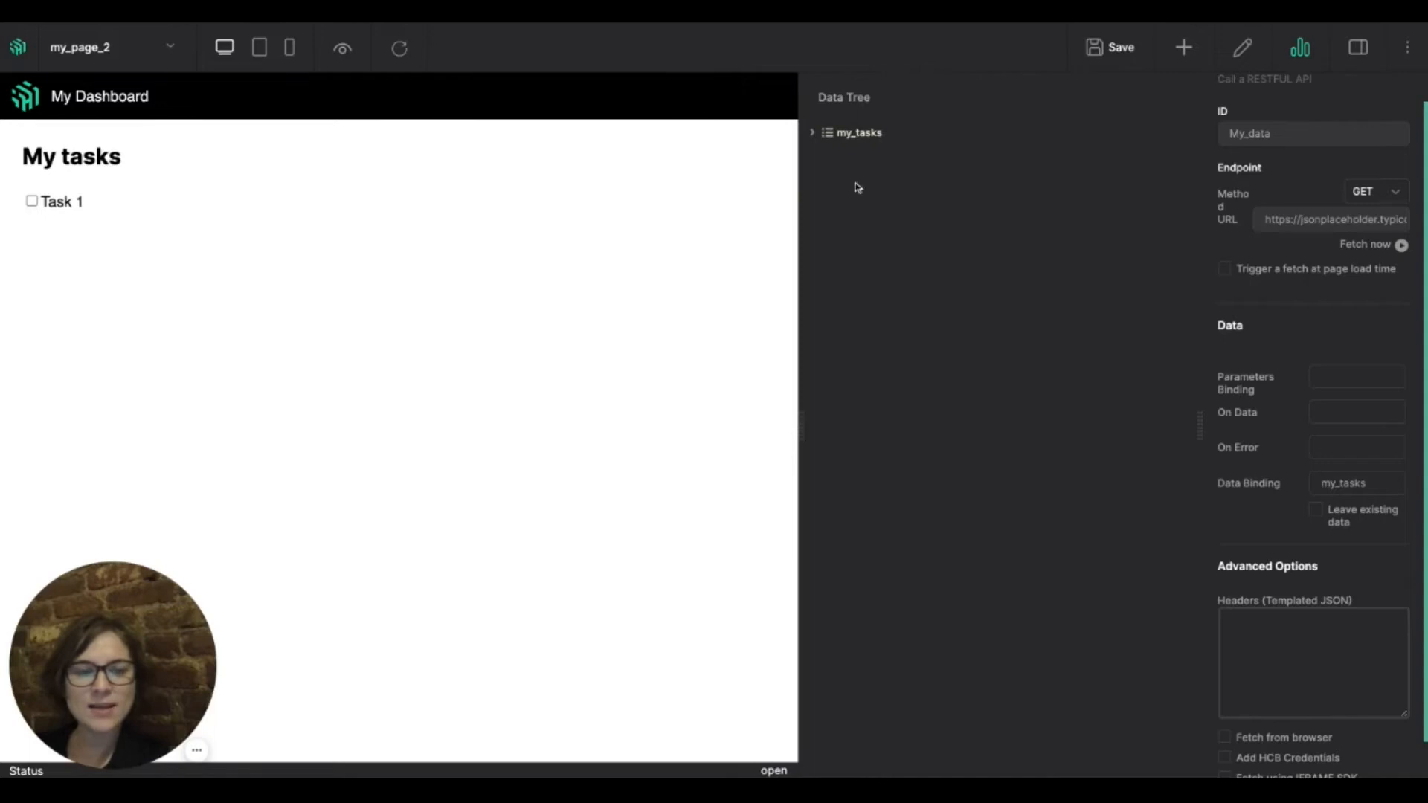
click(813, 134)
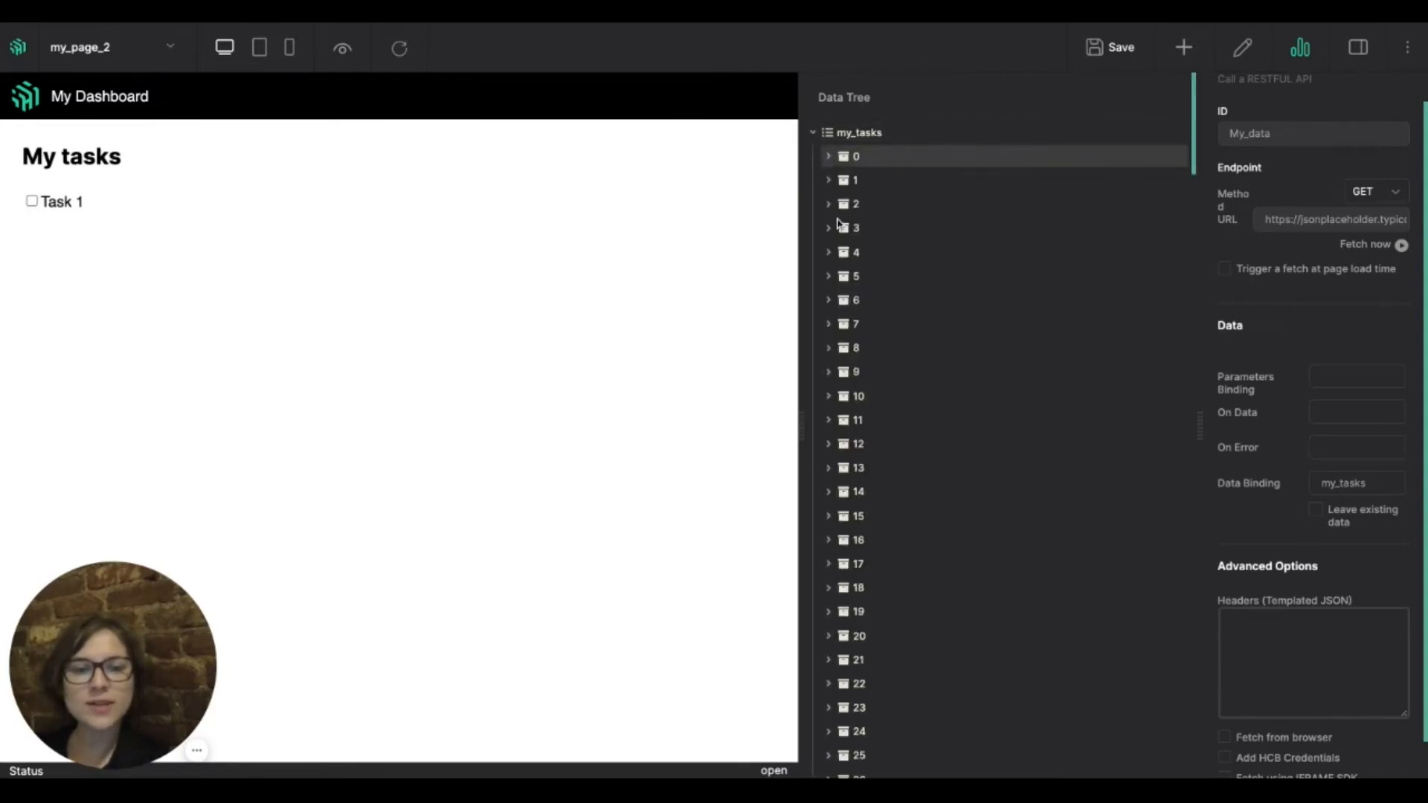
scroll(860, 479, down, 2)
scroll(860, 479, up, 3)
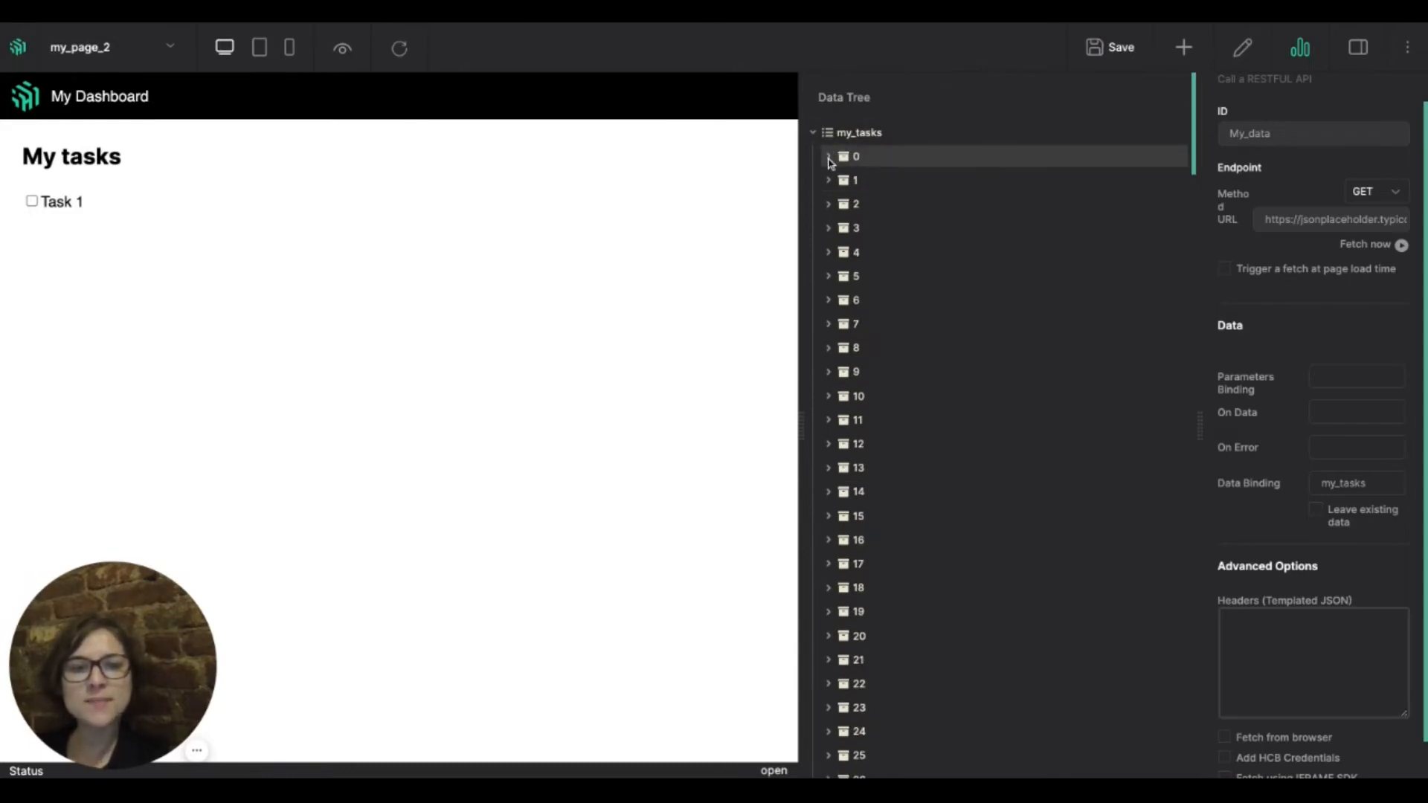
click(828, 156)
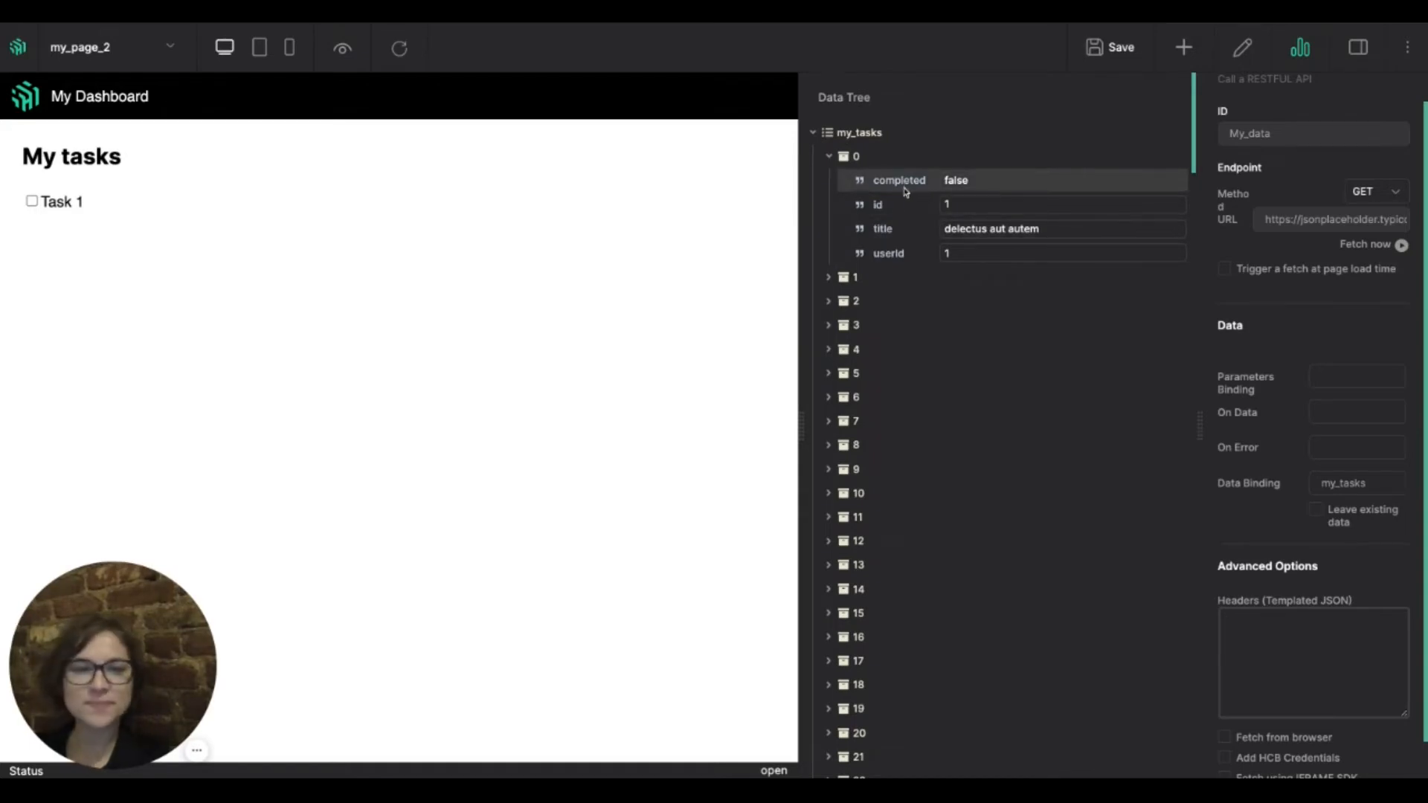
double_click(933, 144)
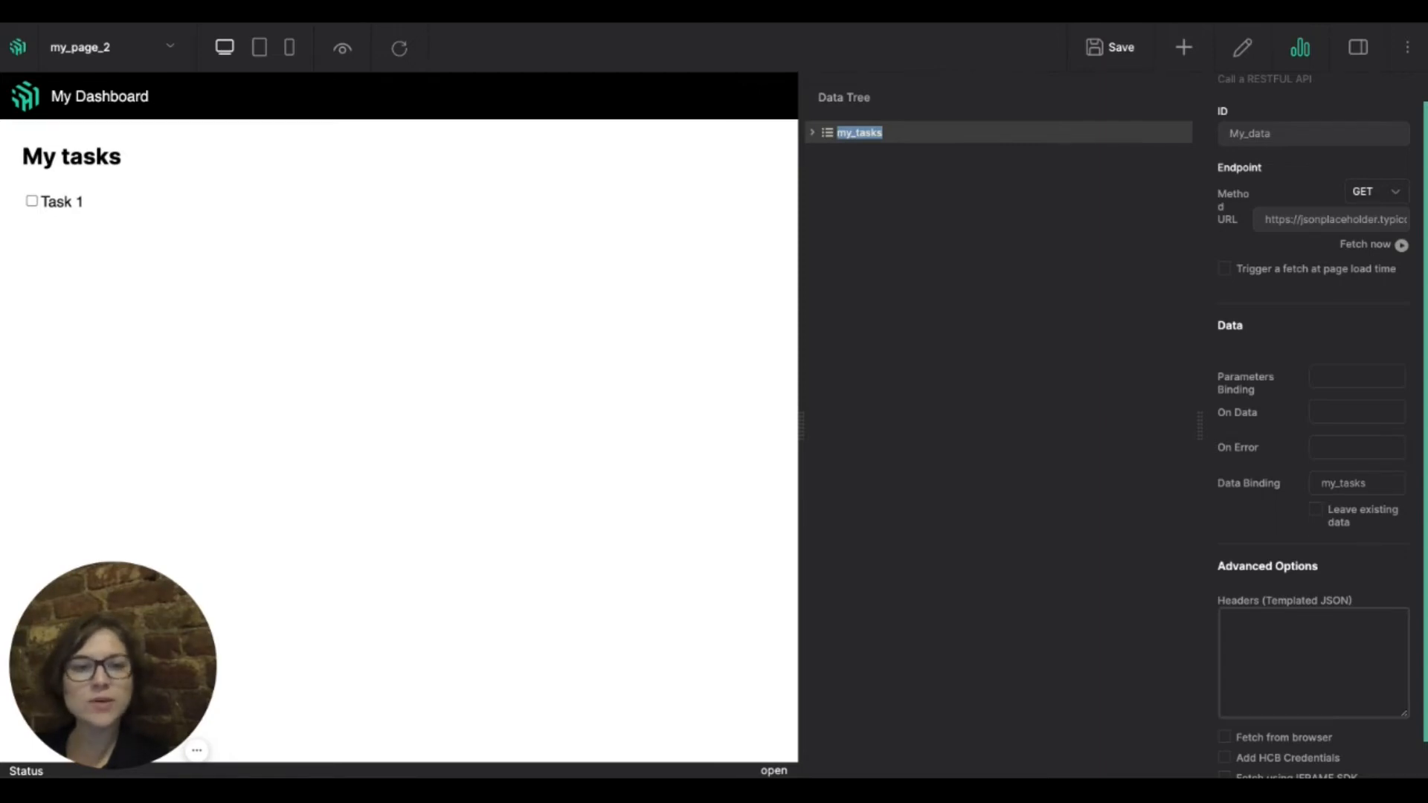
click(1300, 47)
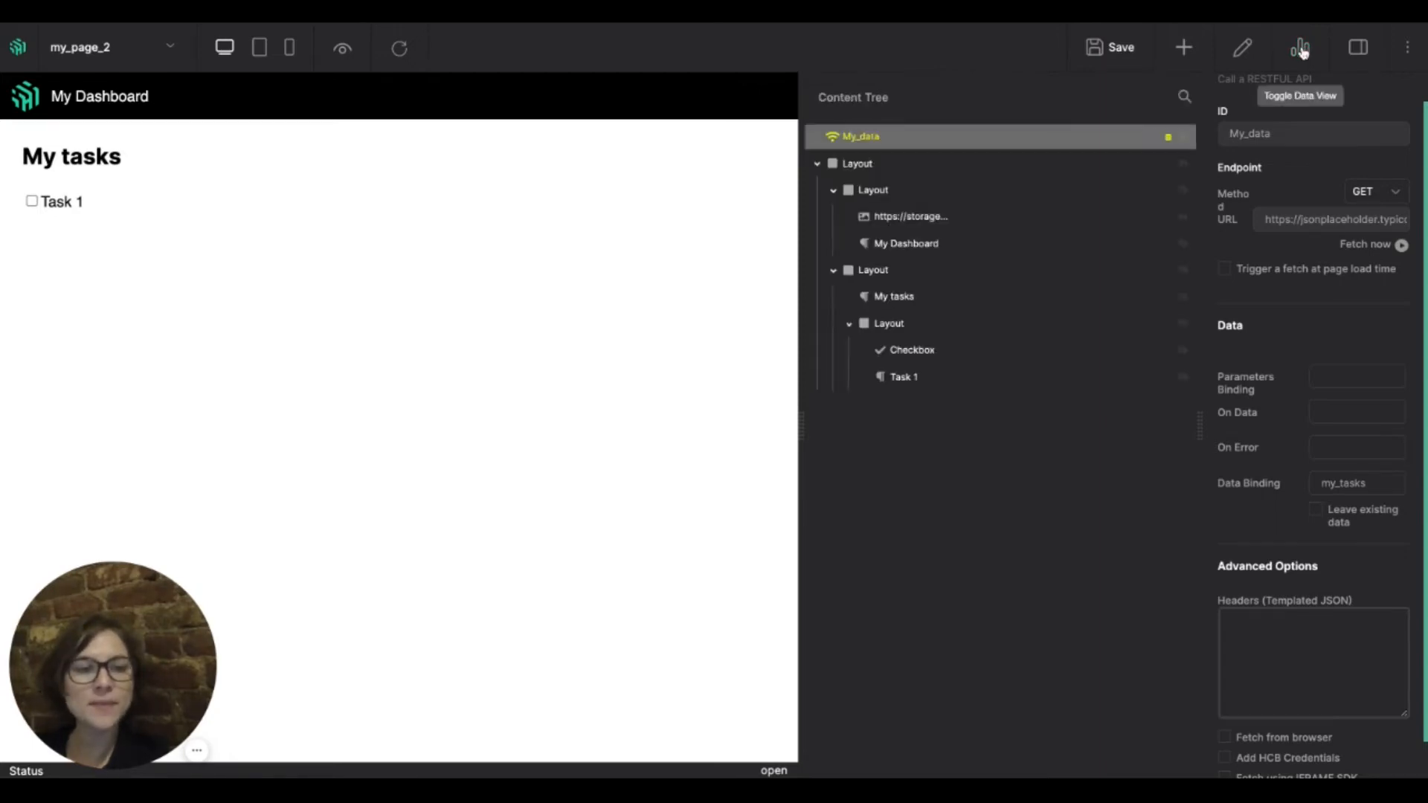
Bind the layout holding the checkbox and task text to my_tasks and make it repeat data items
click(941, 328)
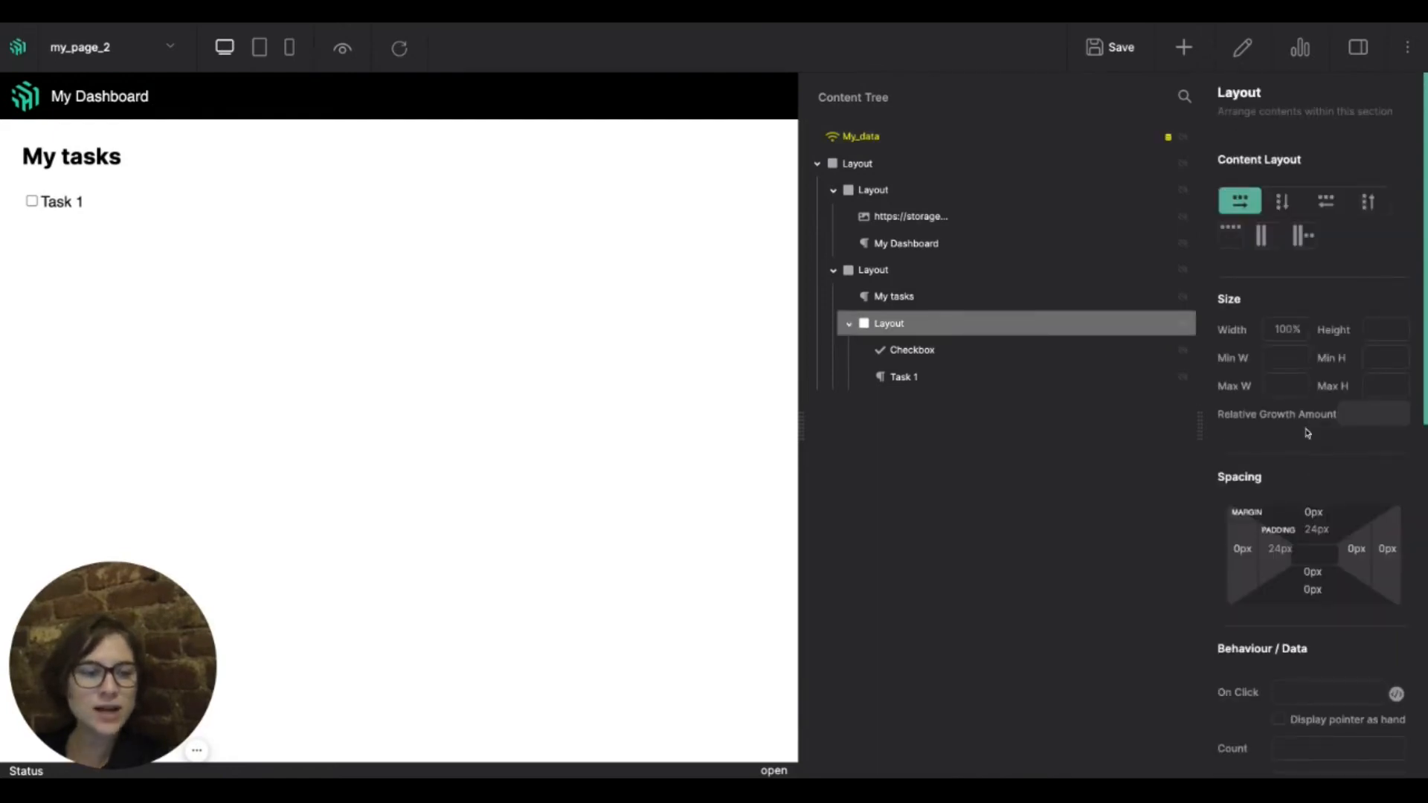
scroll(1307, 432, down, 1)
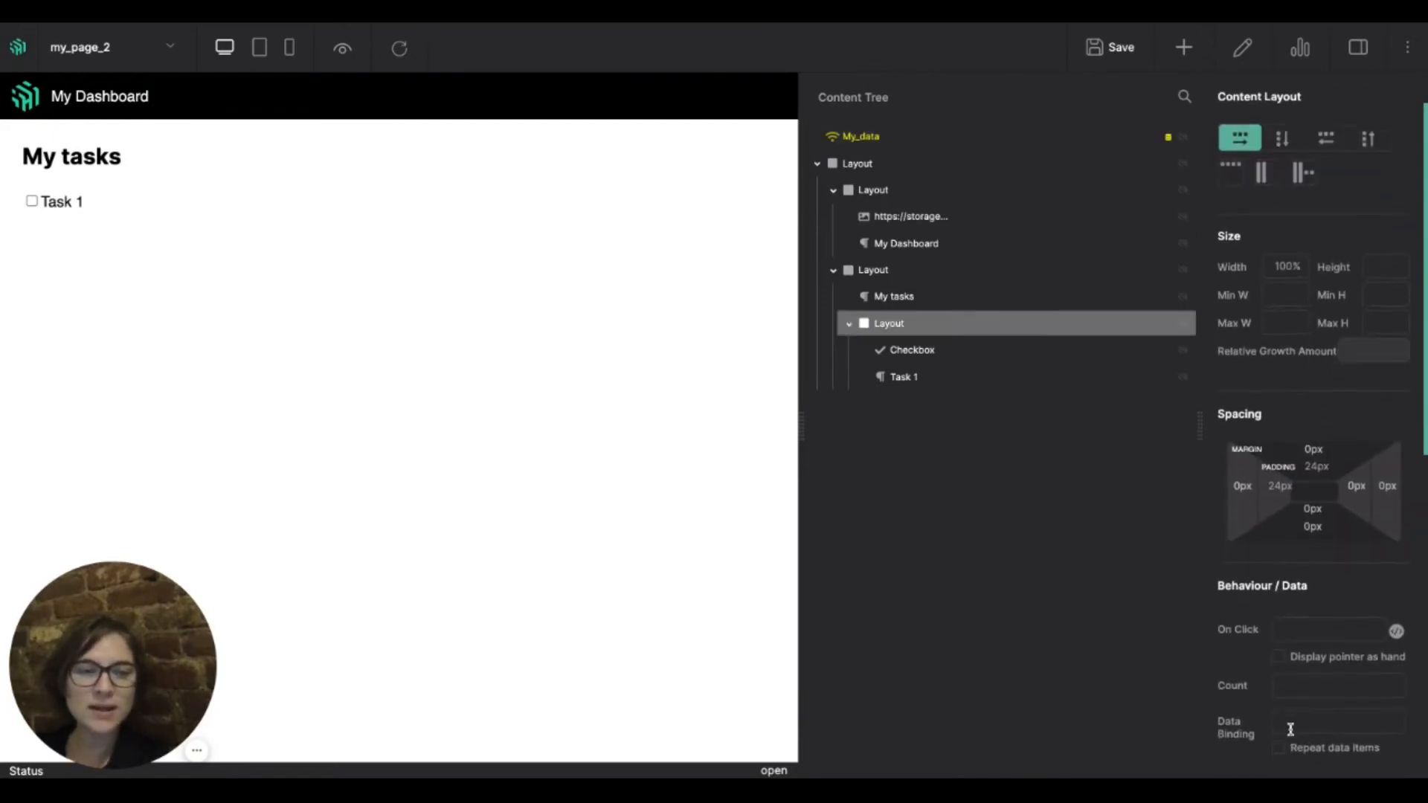
scroll(1291, 714, down, 1)
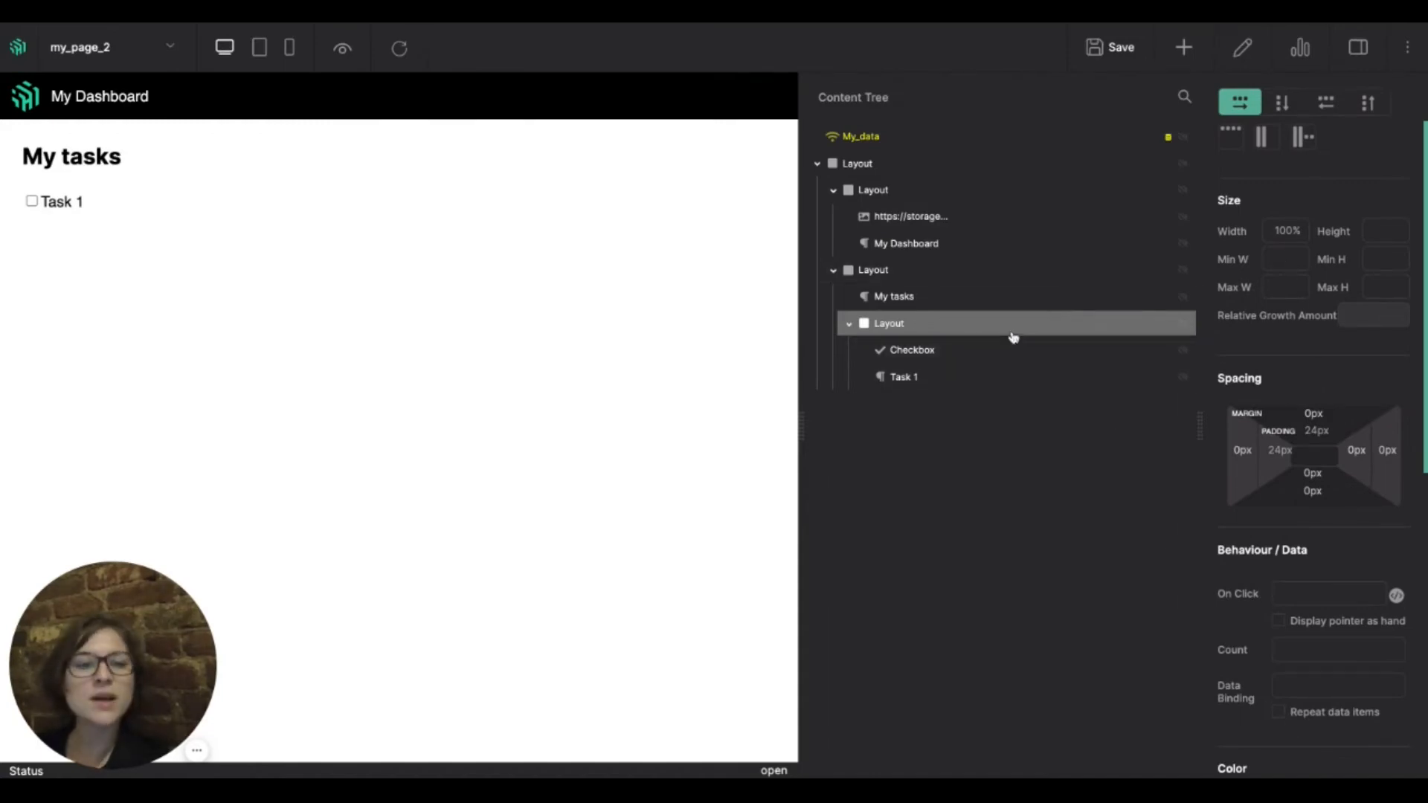
click(1290, 688)
text(my_tasks)
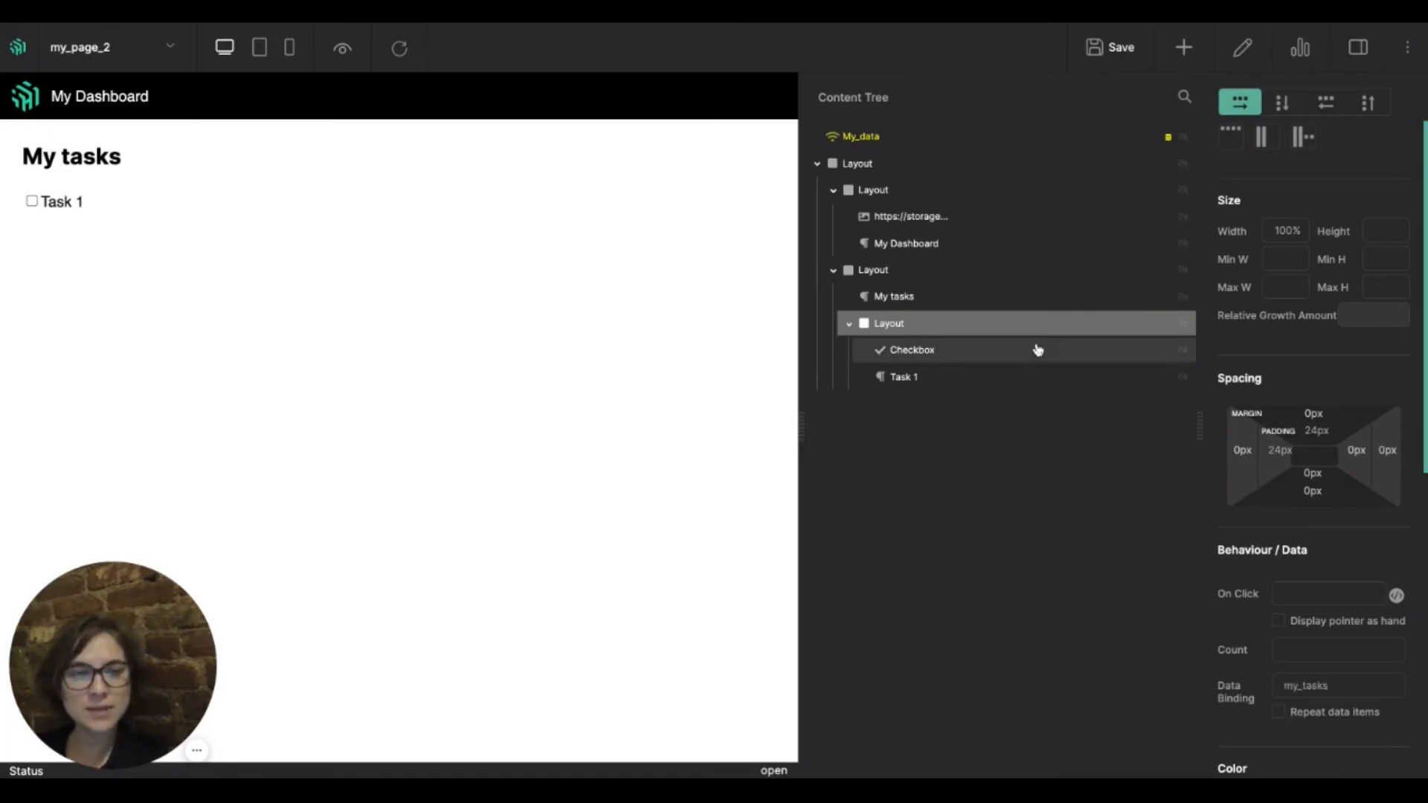
click(1280, 714)
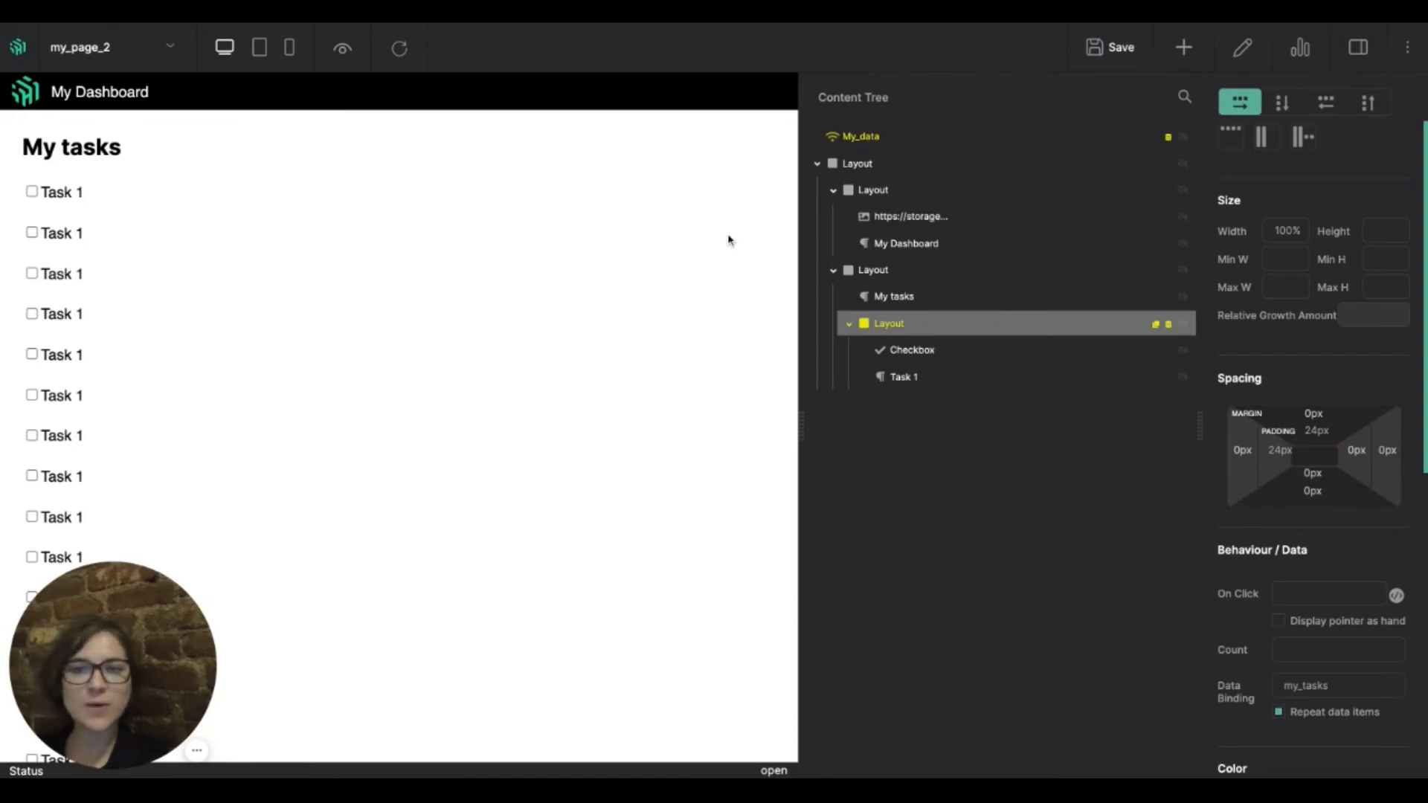
Look up the title field in the first my_tasks record and bind the Task 1 text to title
click(1300, 54)
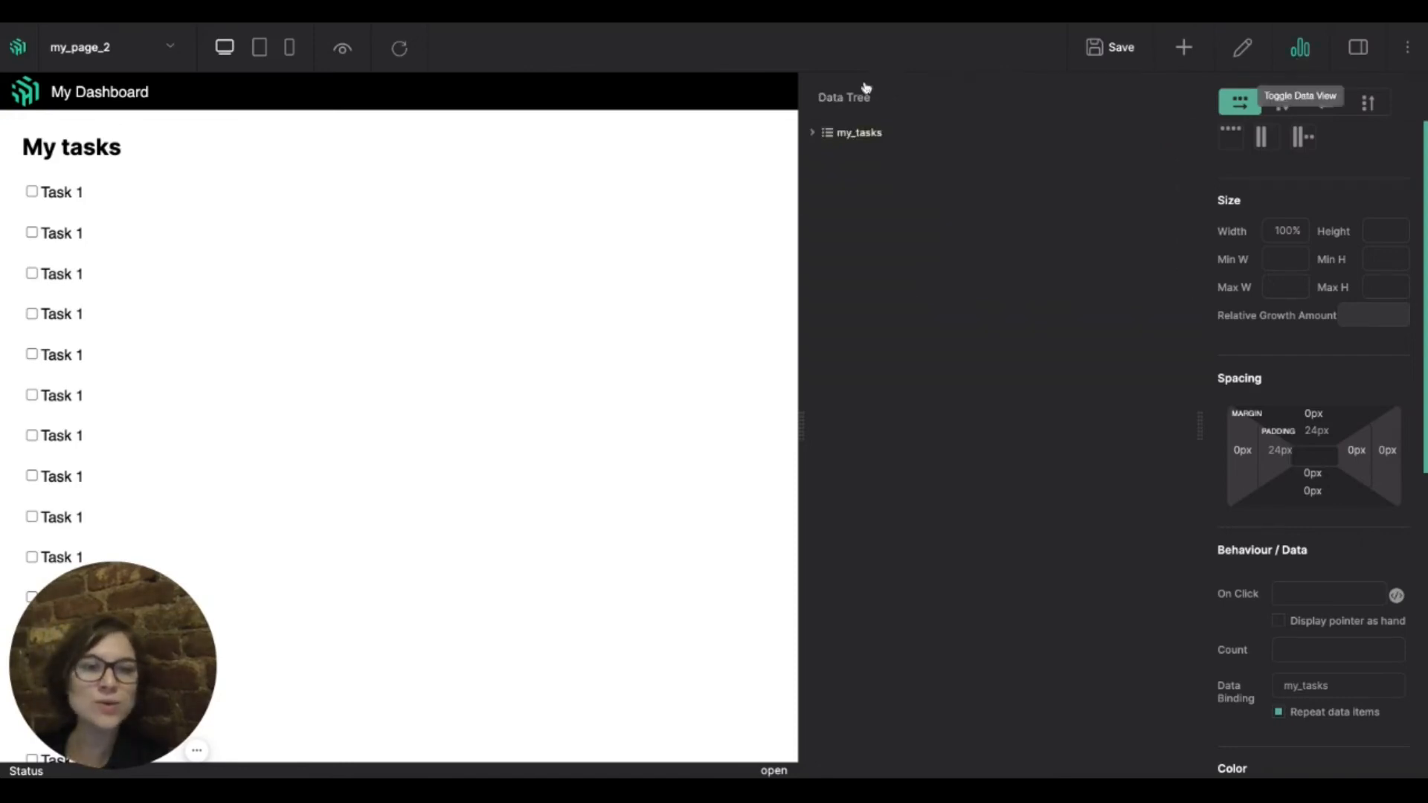
click(814, 134)
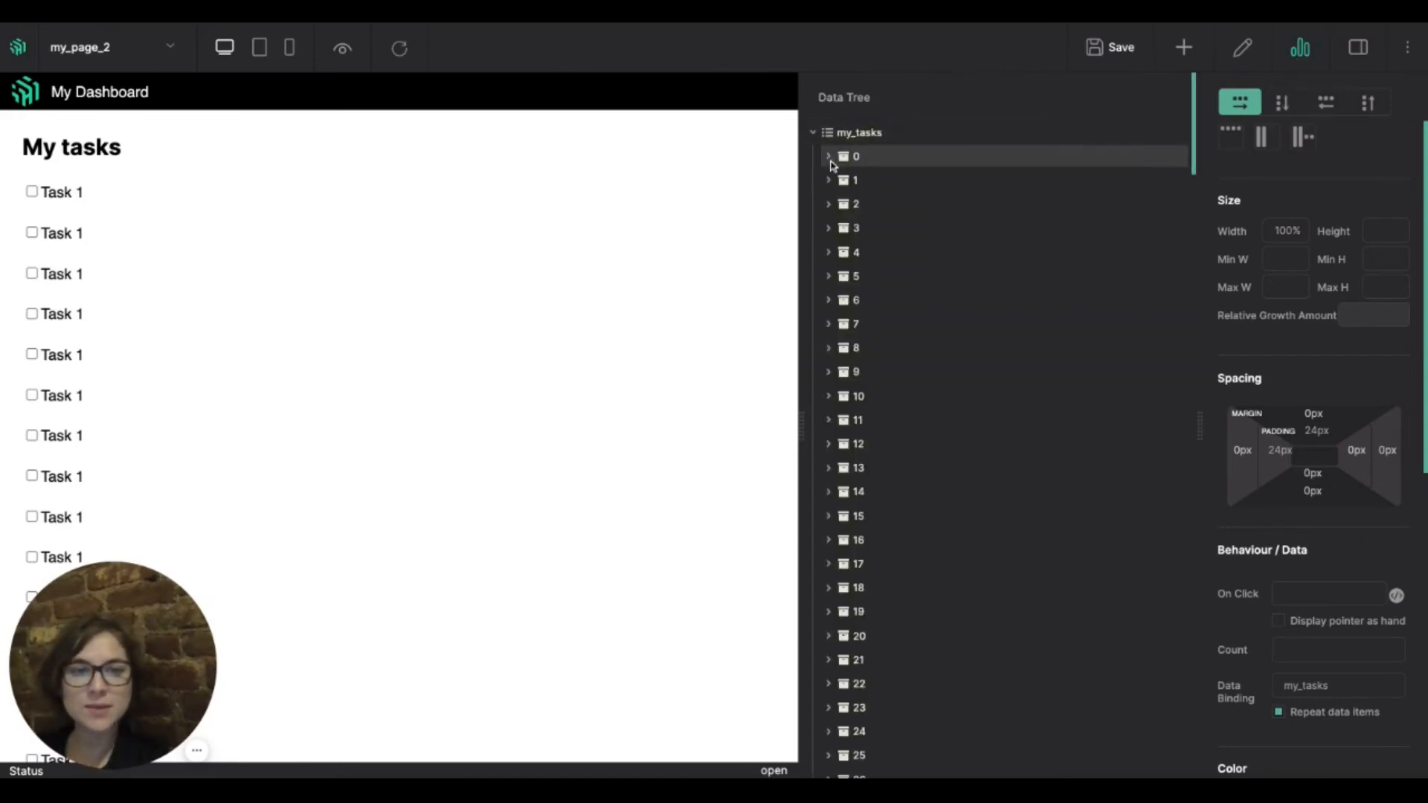
click(829, 157)
double_click(917, 235)
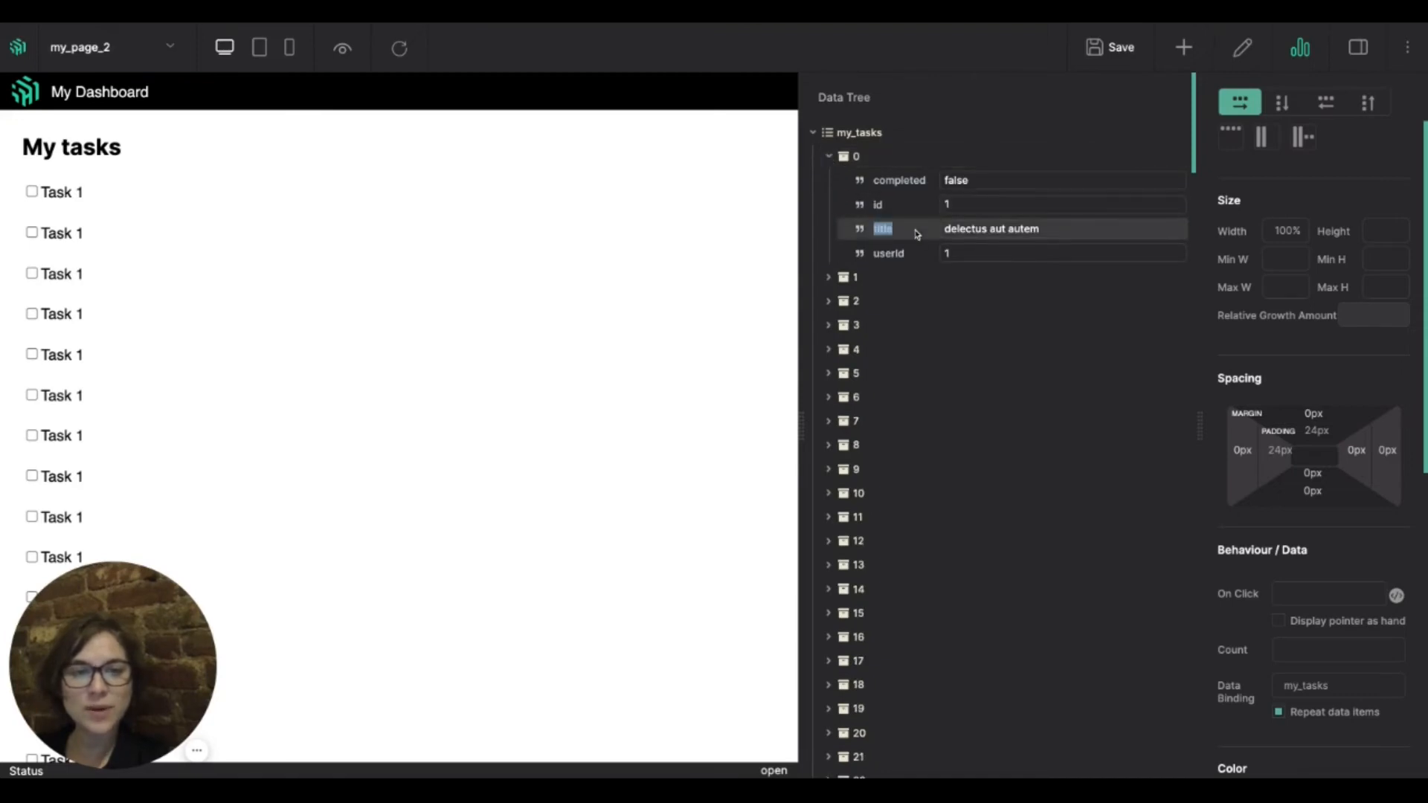
click(1300, 47)
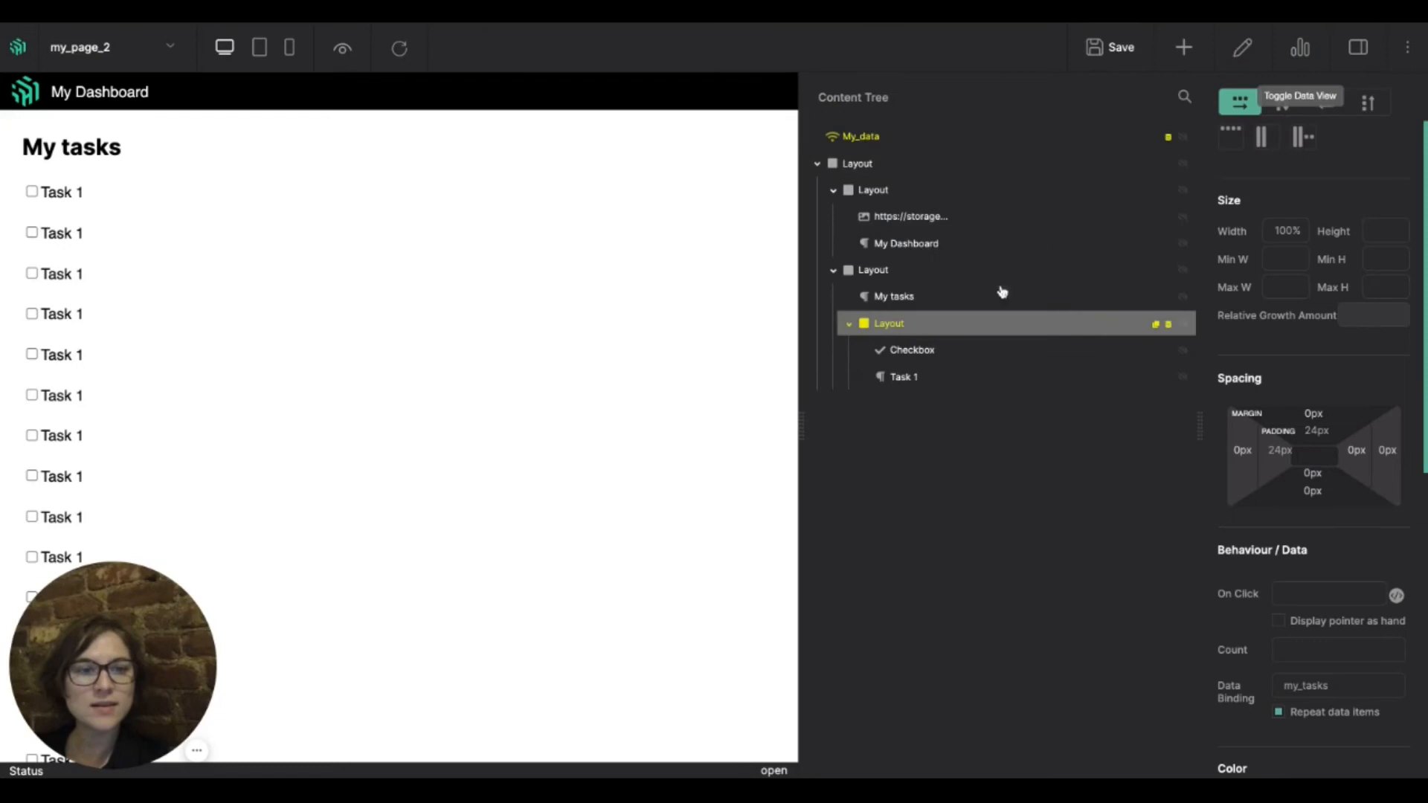
click(968, 381)
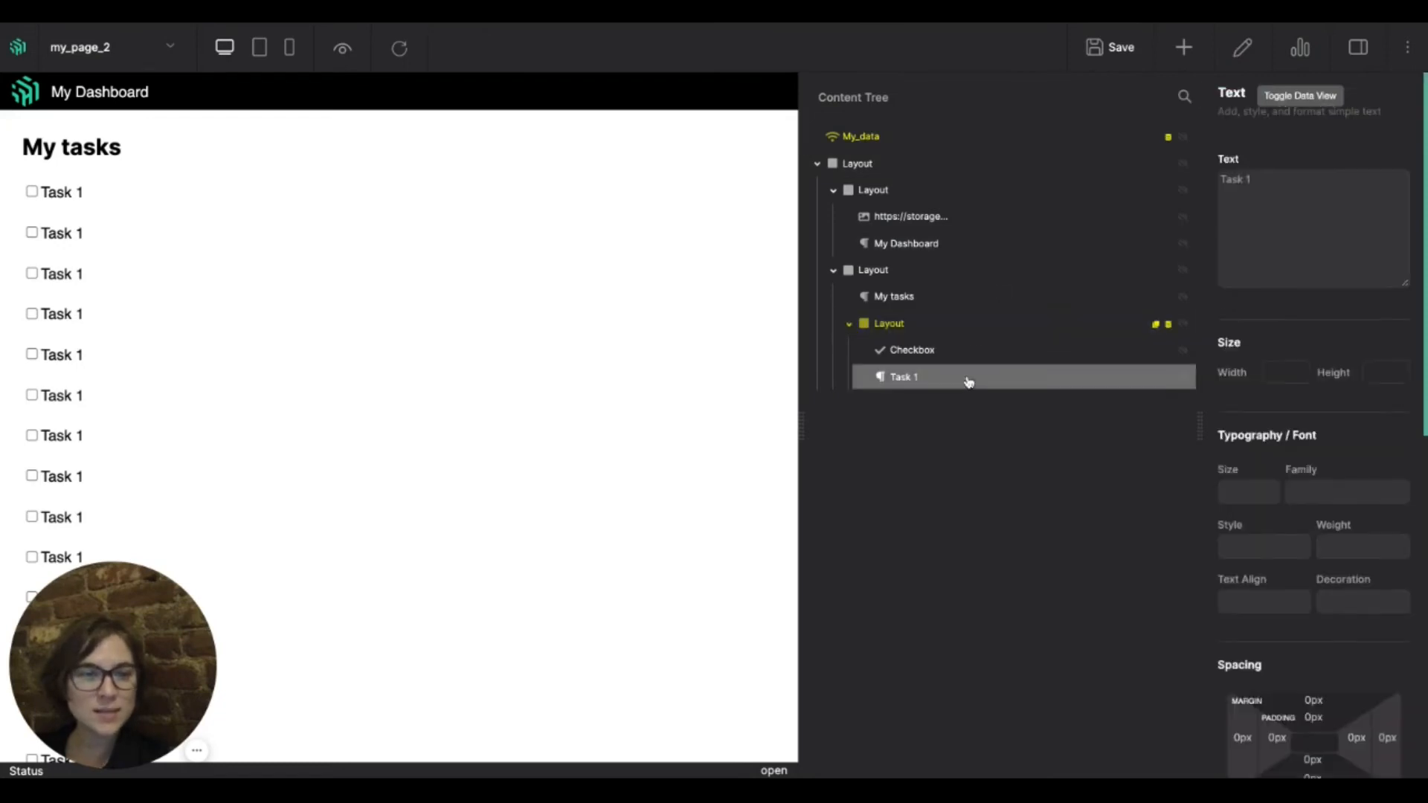
scroll(1210, 513, down, 2)
scroll(1305, 622, down, 1)
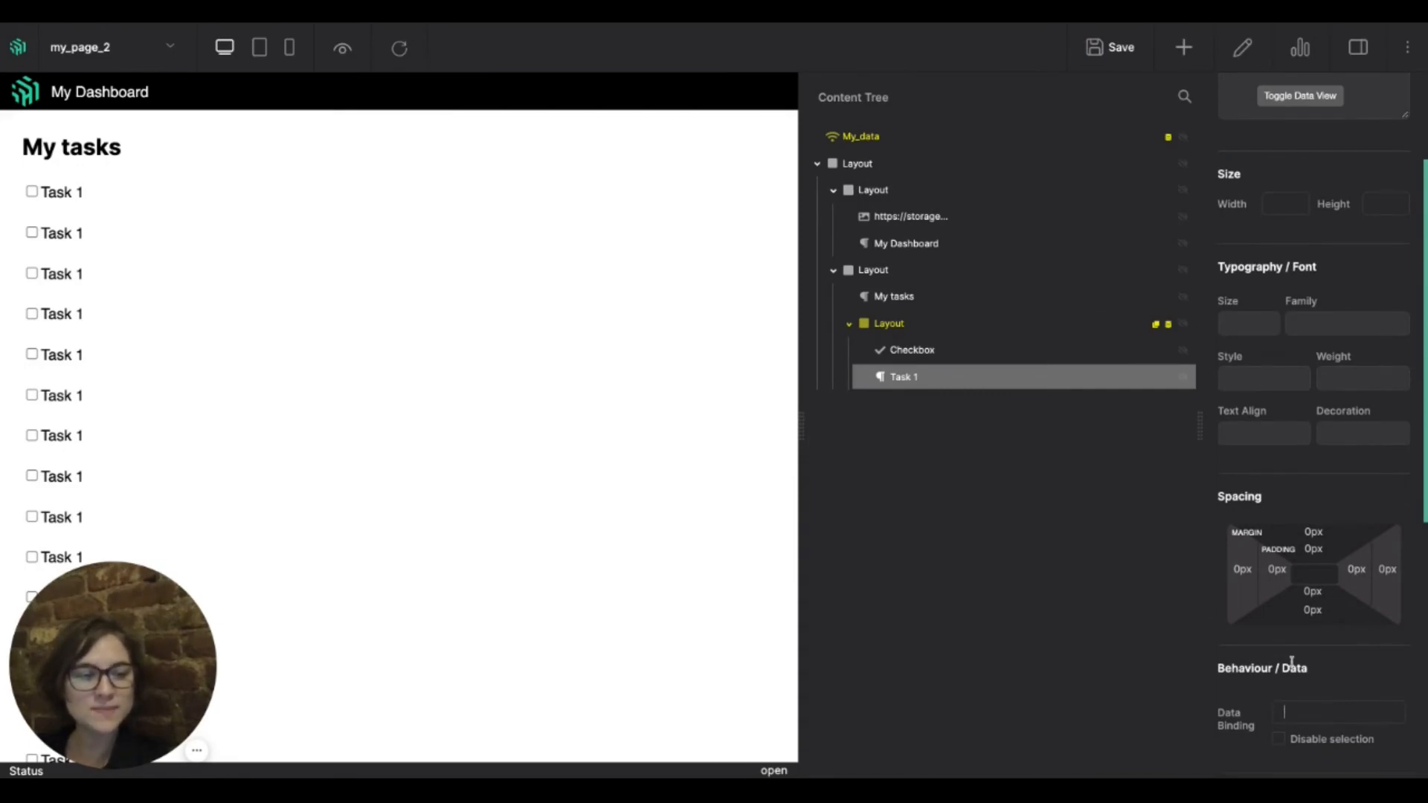
text(tle)
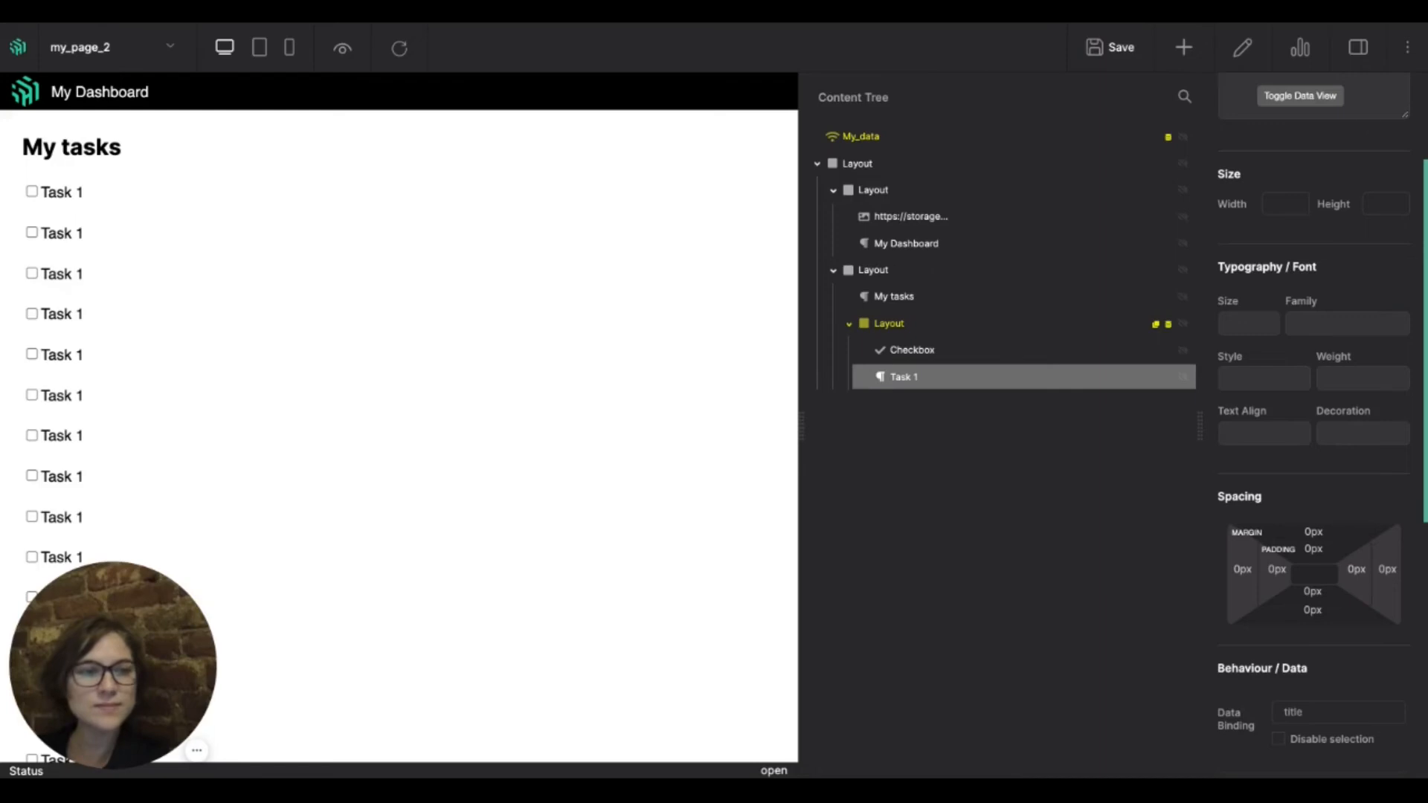
Look up the completed field in the first my_tasks record and bind the Checkbox to completed
click(1300, 47)
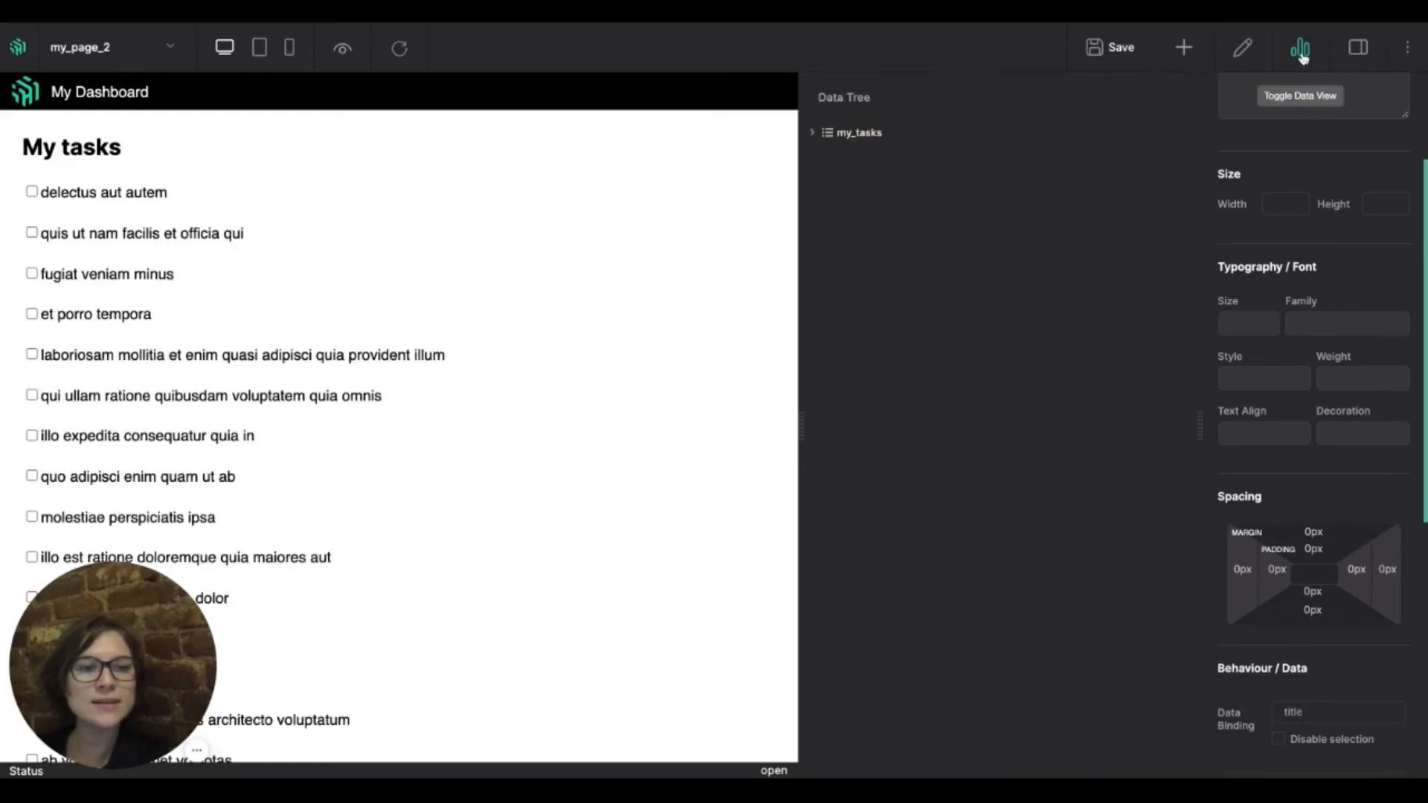
click(815, 133)
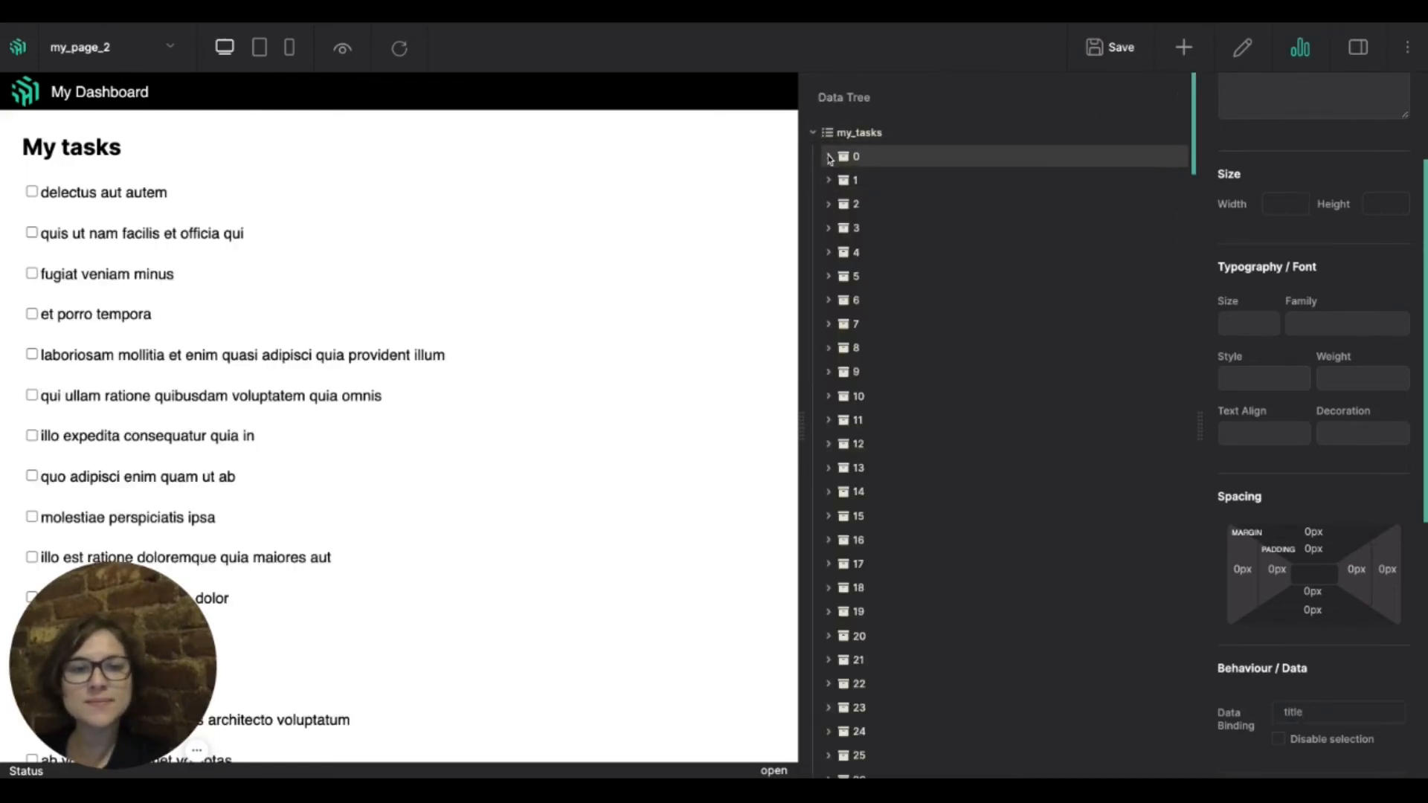
click(829, 158)
drag(931, 182, 872, 180)
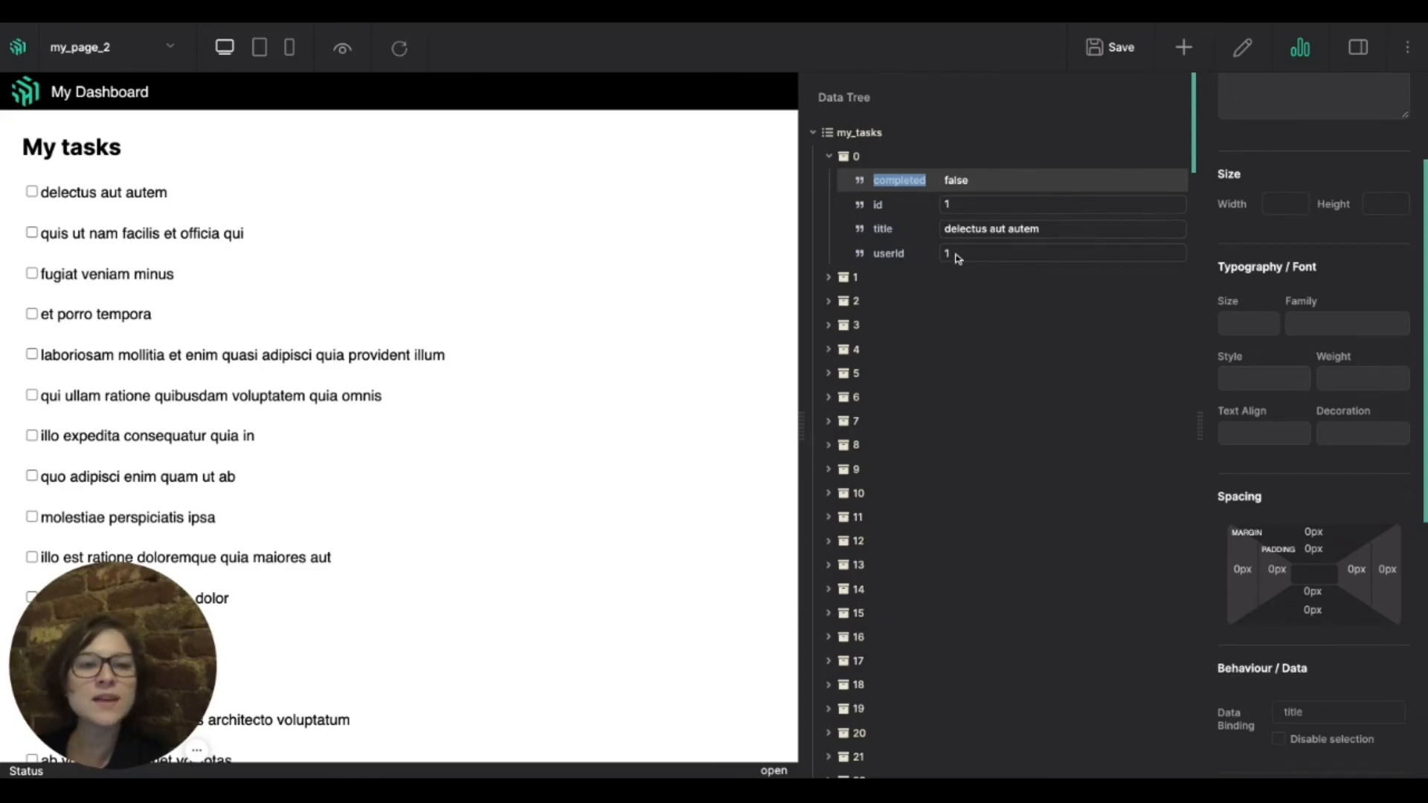
key(Escape)
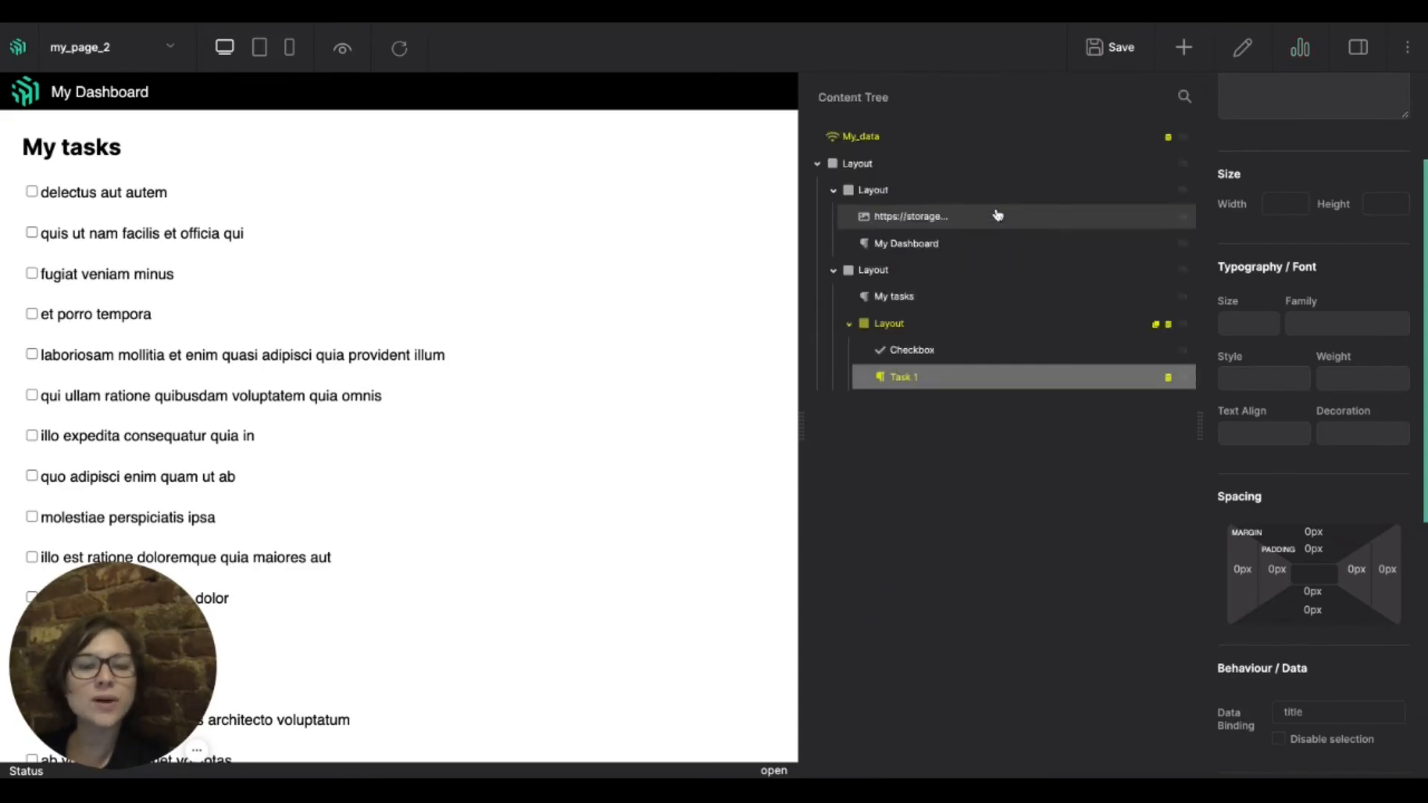
click(946, 348)
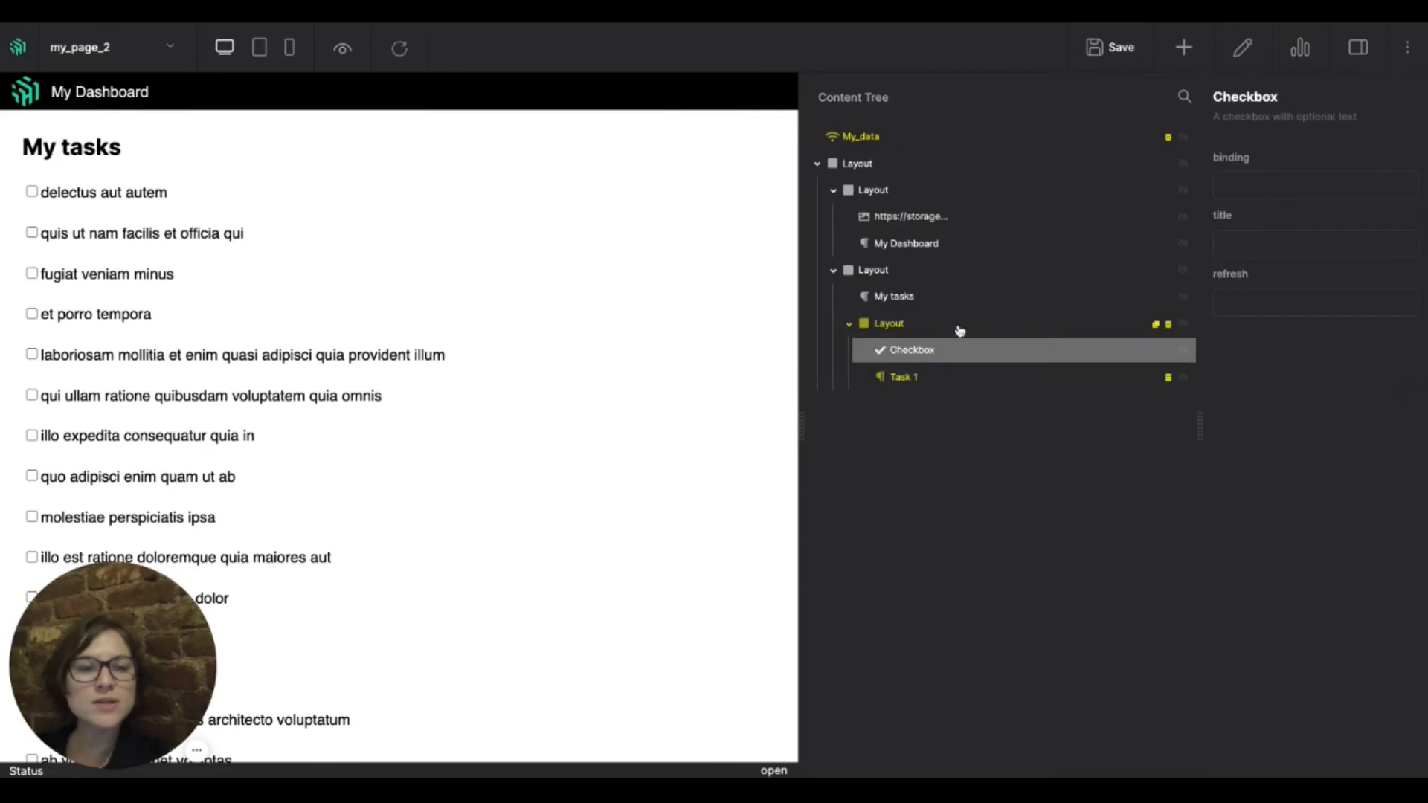
click(1293, 186)
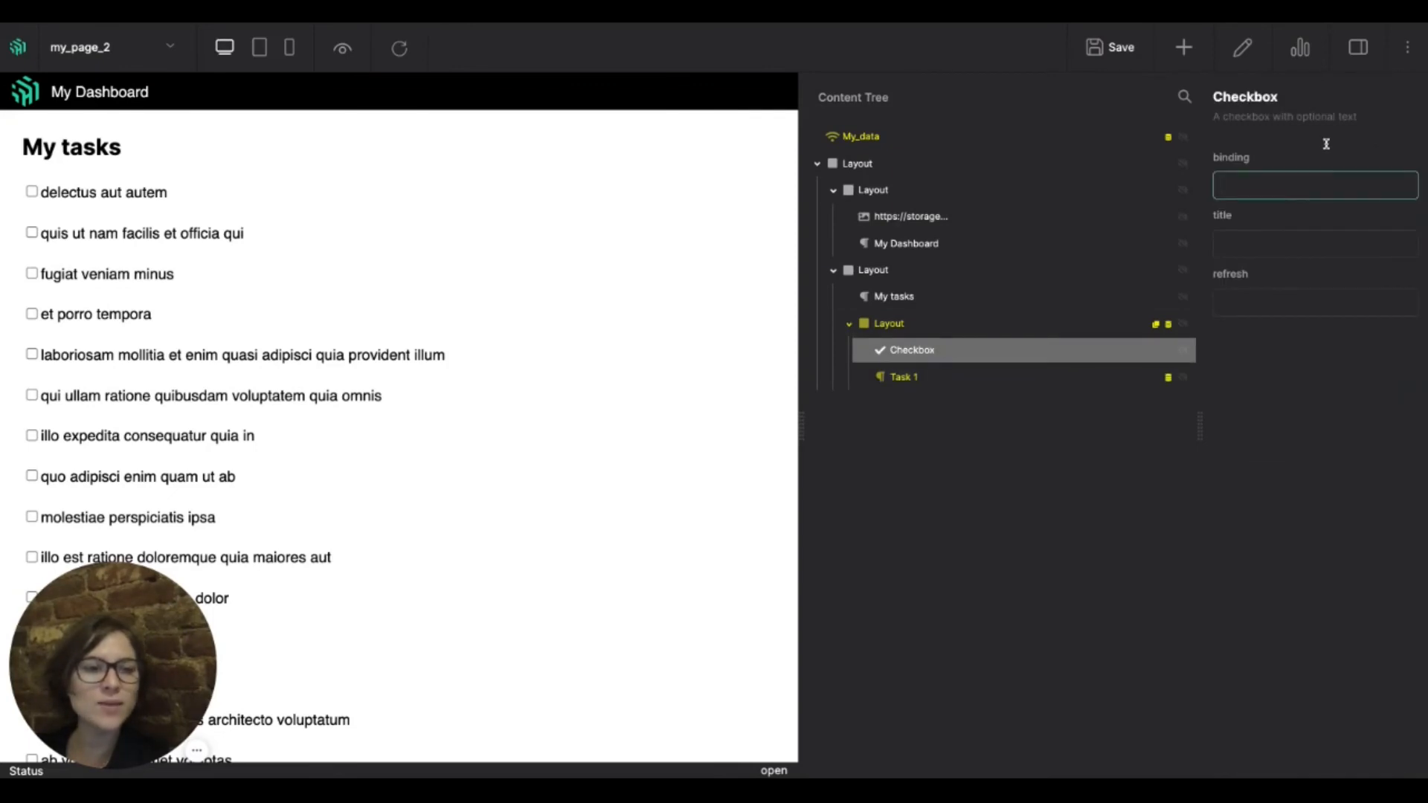
text(completed)
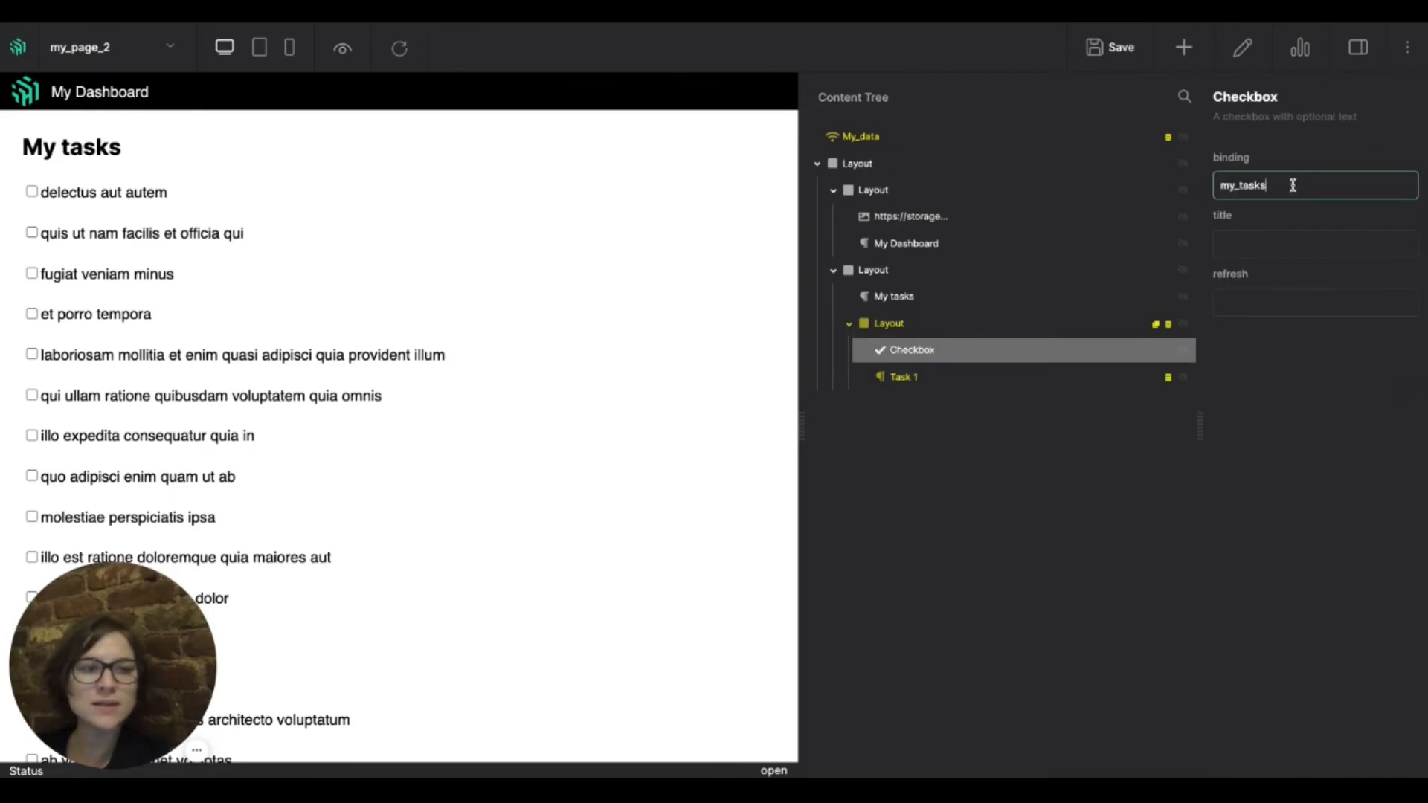
Toggle the first task's checkbox on and off while checking the completed value of record 0 in the data view
click(1300, 47)
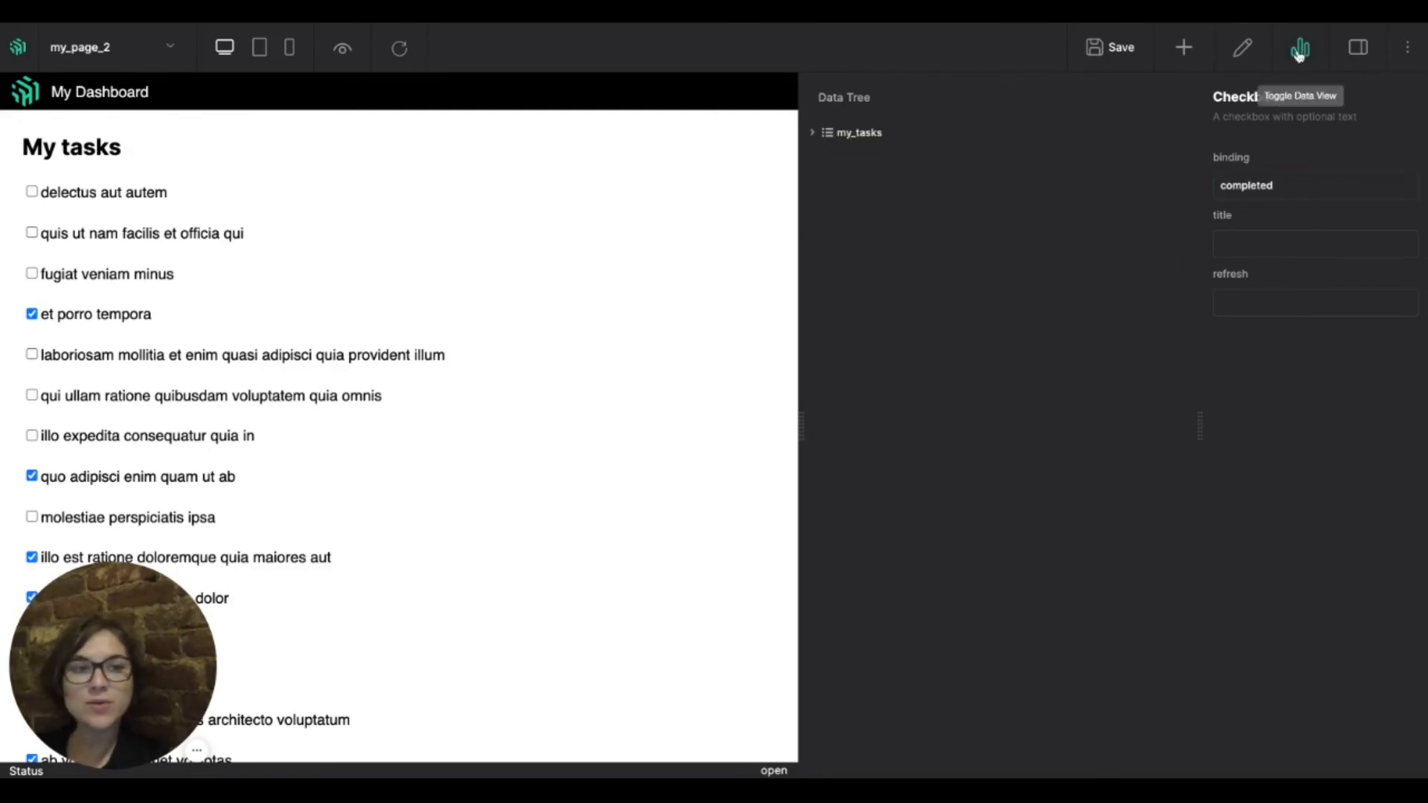
click(815, 134)
click(829, 158)
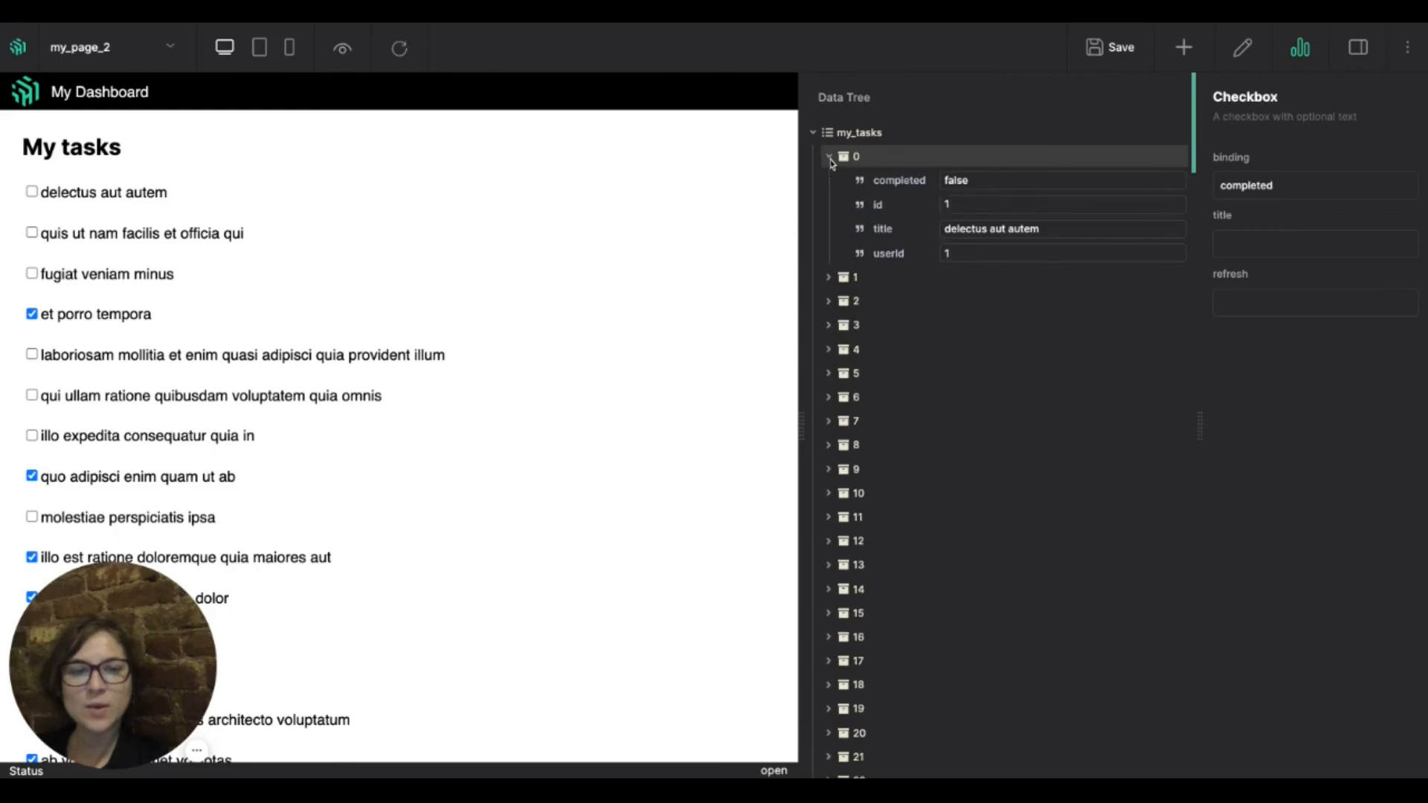
click(32, 193)
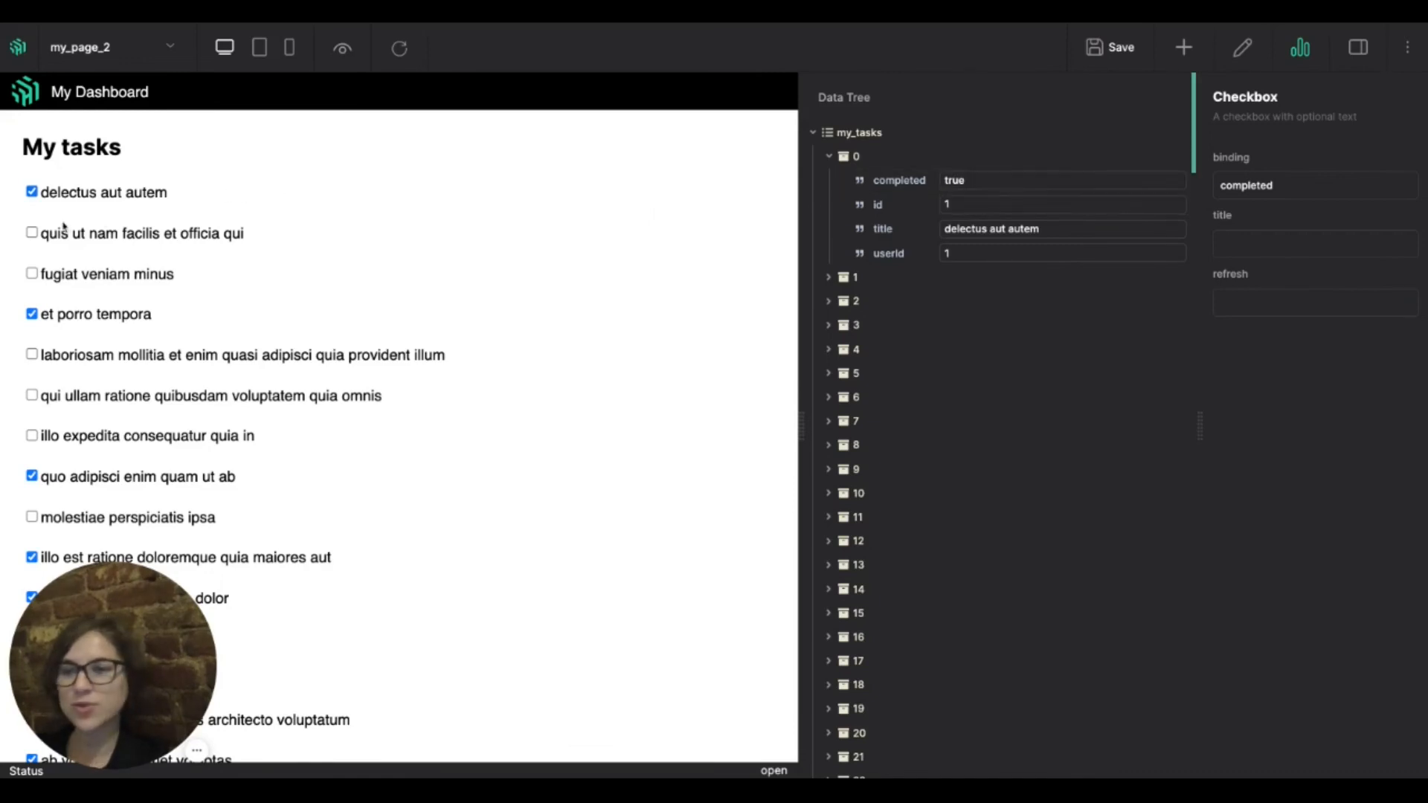
click(32, 193)
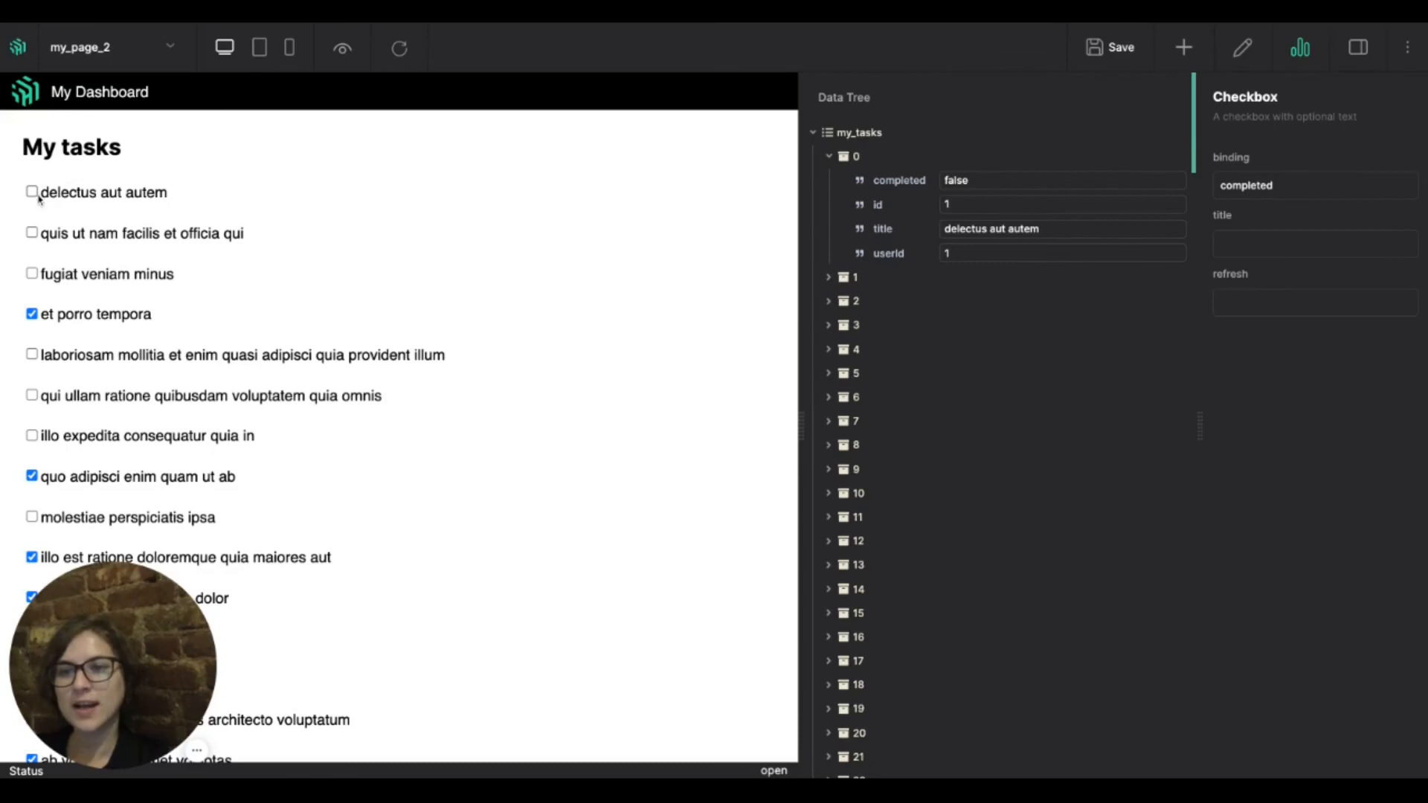
click(37, 194)
click(37, 194)
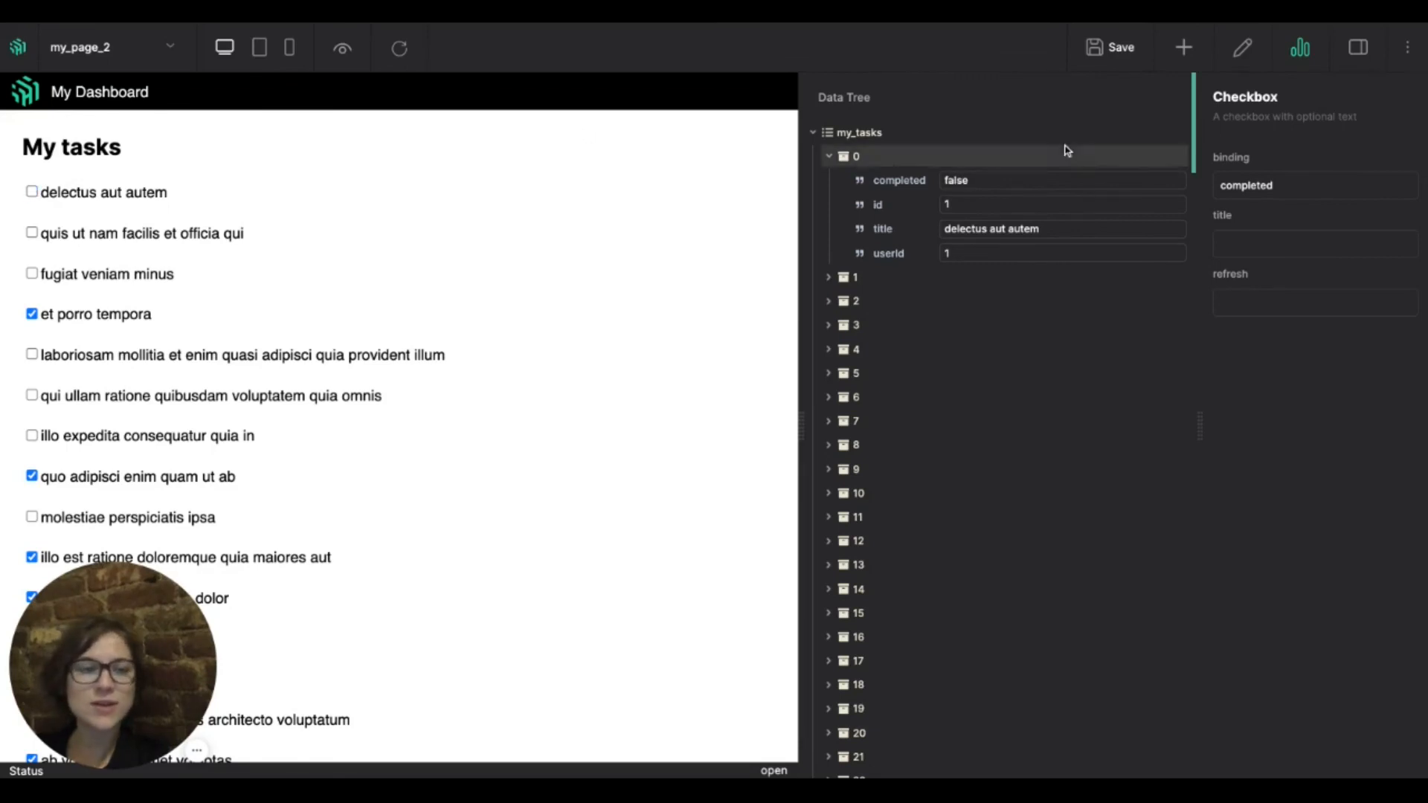
click(1299, 52)
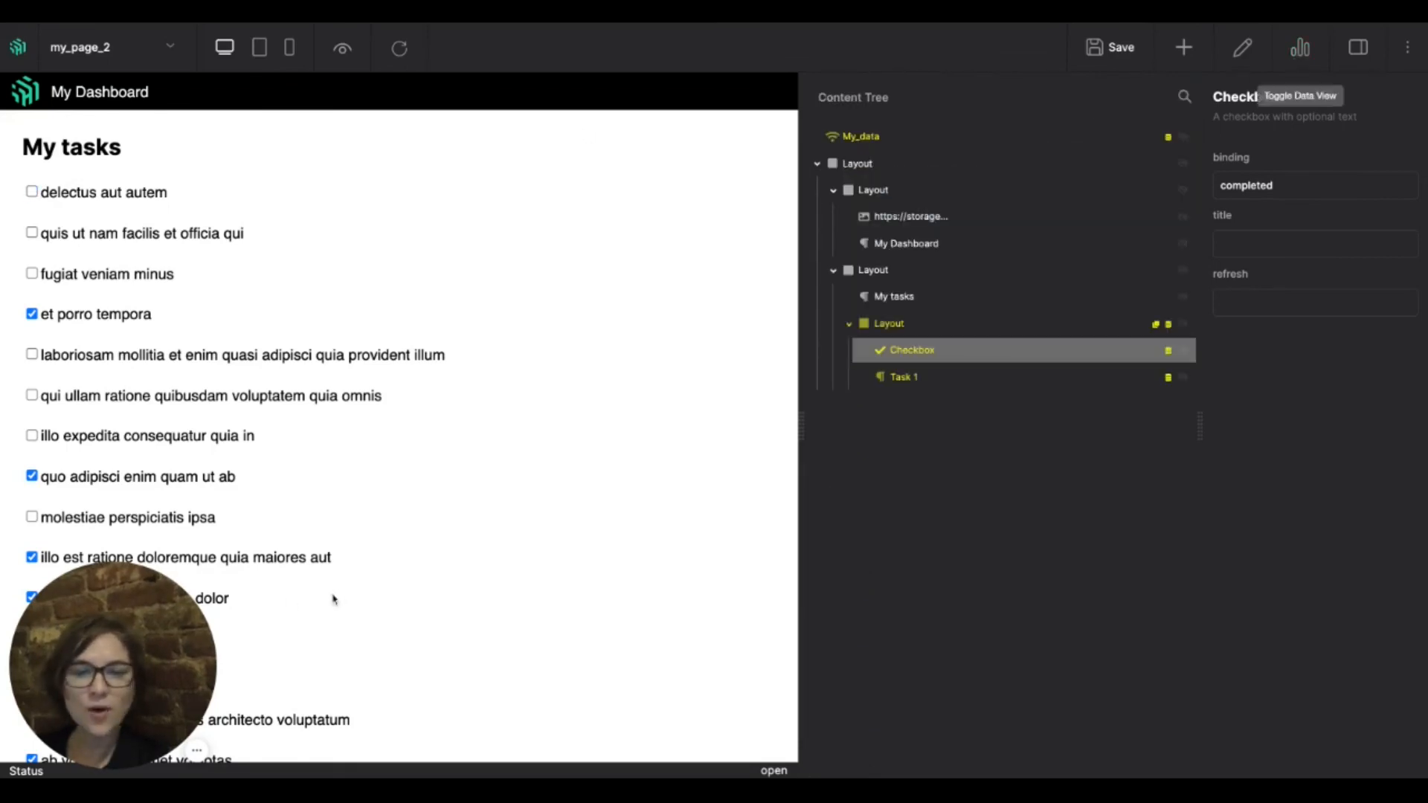
Set the left margin of the Task 1 text to 10px
drag(141, 646, 1233, 630)
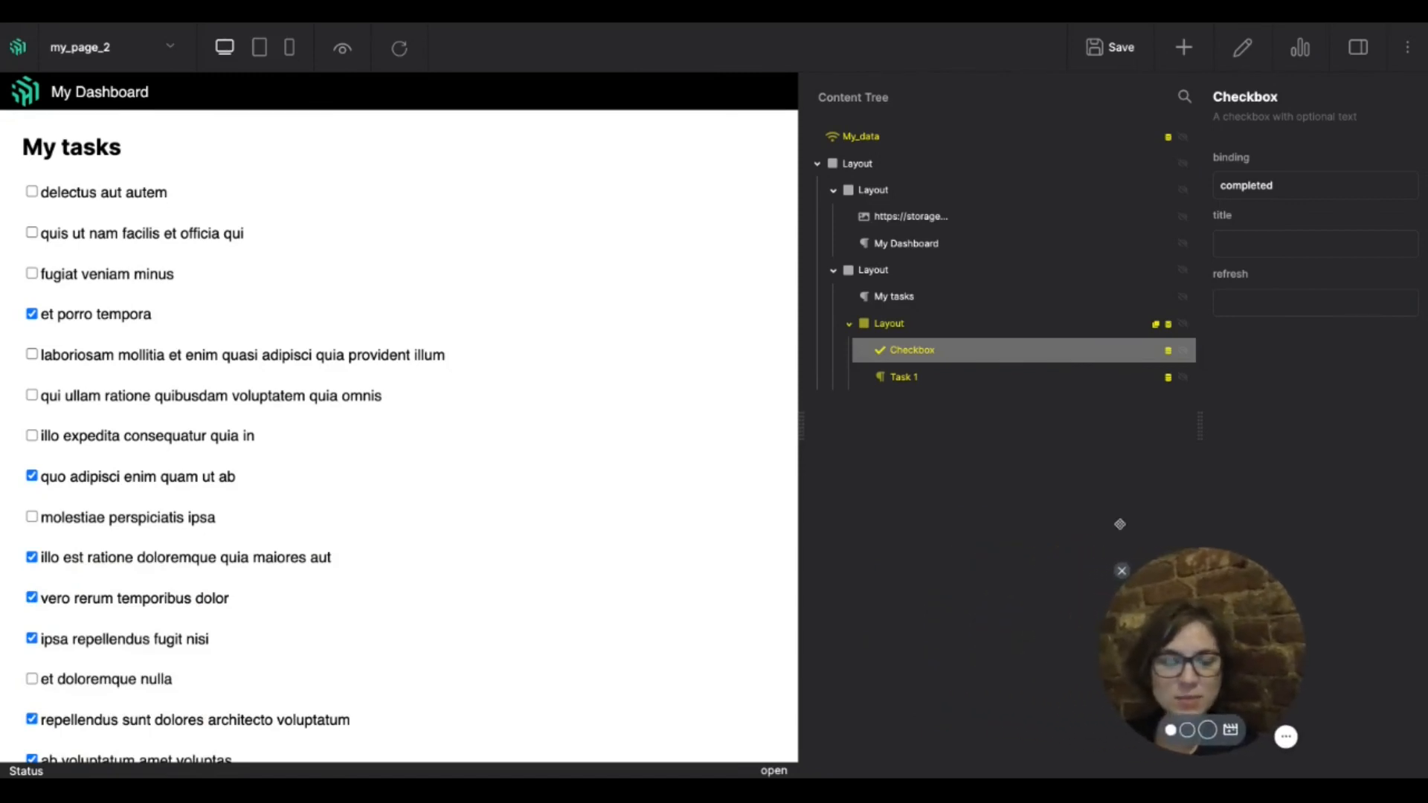
click(981, 381)
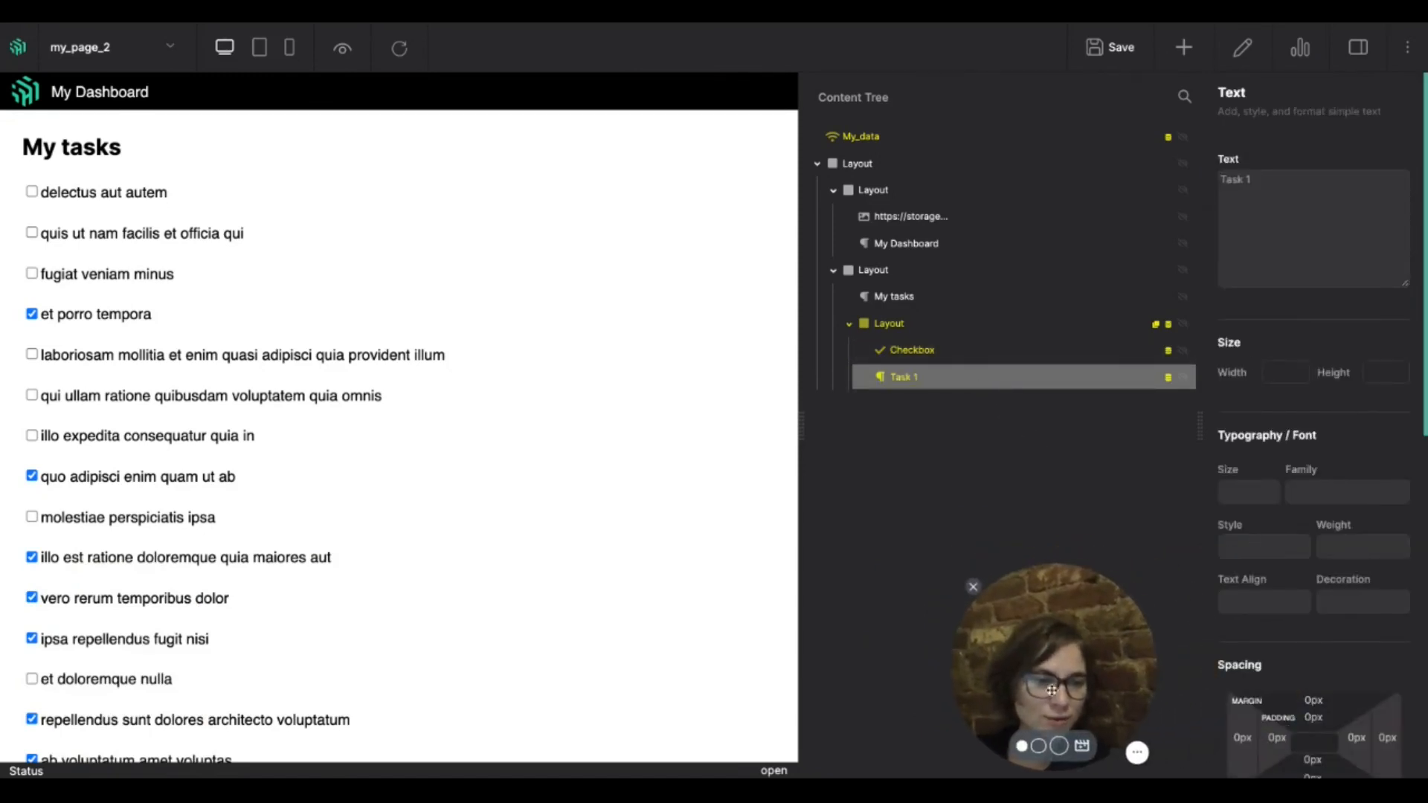
scroll(1423, 613, down, 3)
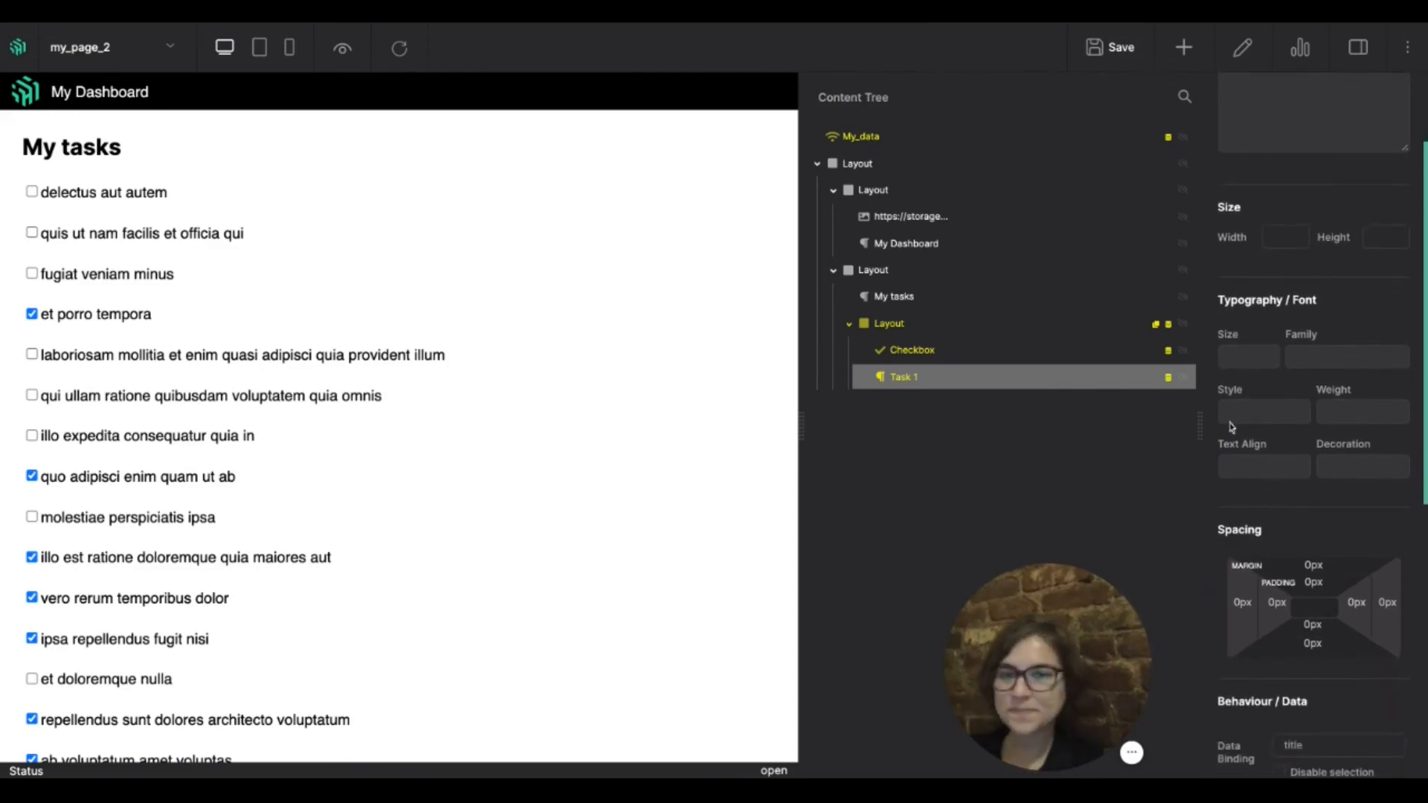
click(1233, 605)
text(10px)
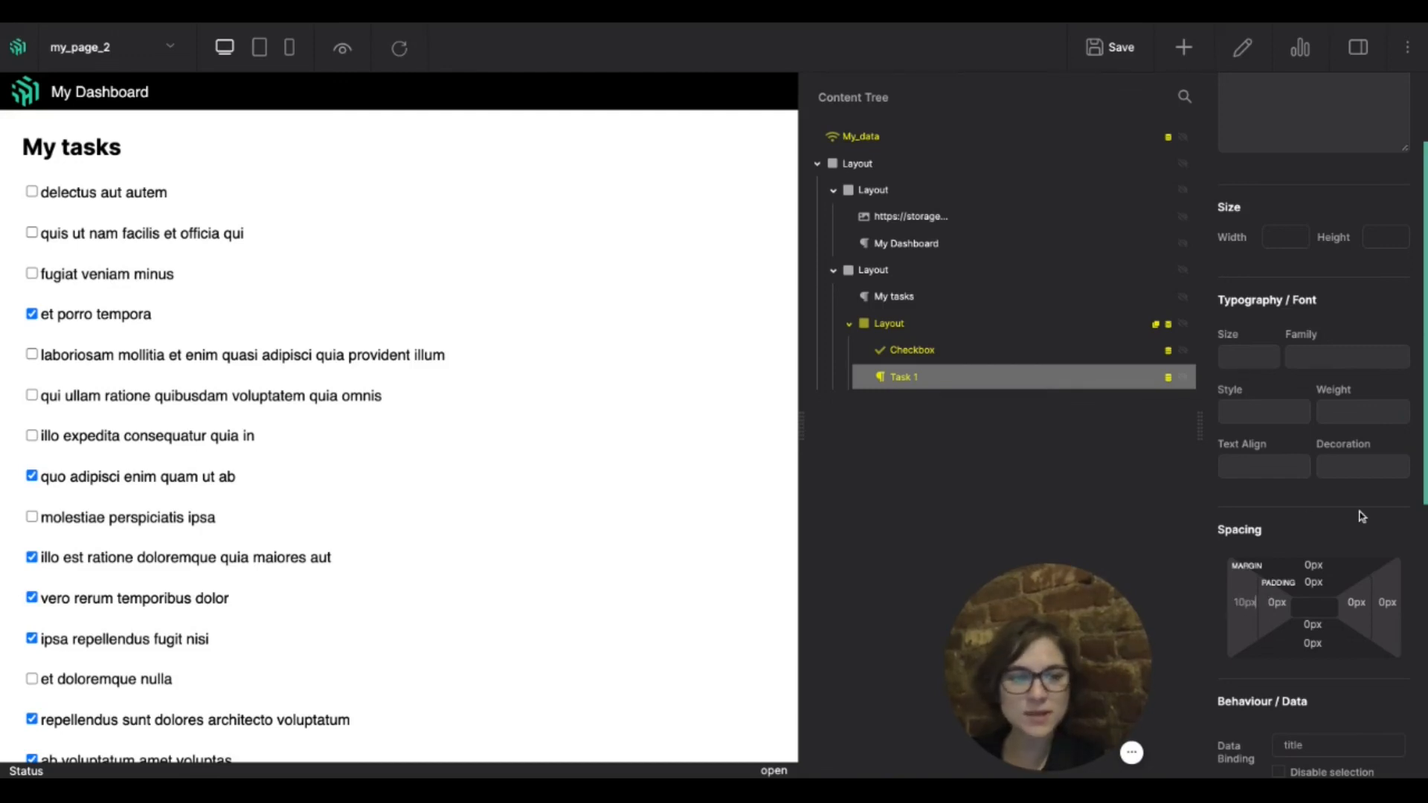